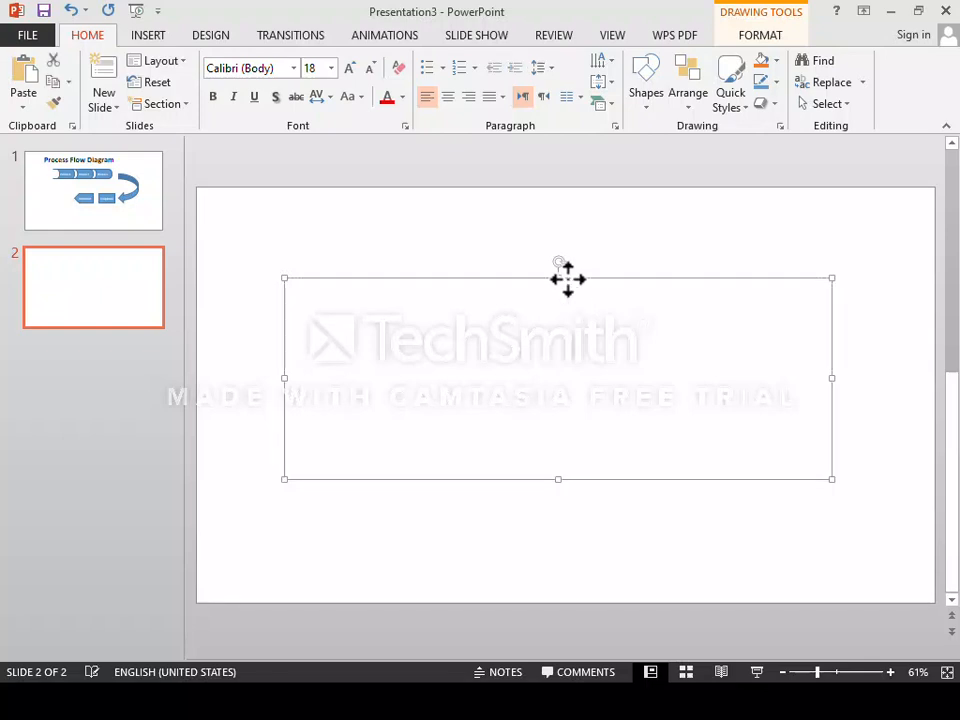
# - Delete the empty text box on slide 2 and insert a standard pie chart in its place
pyautogui.press('Delete')
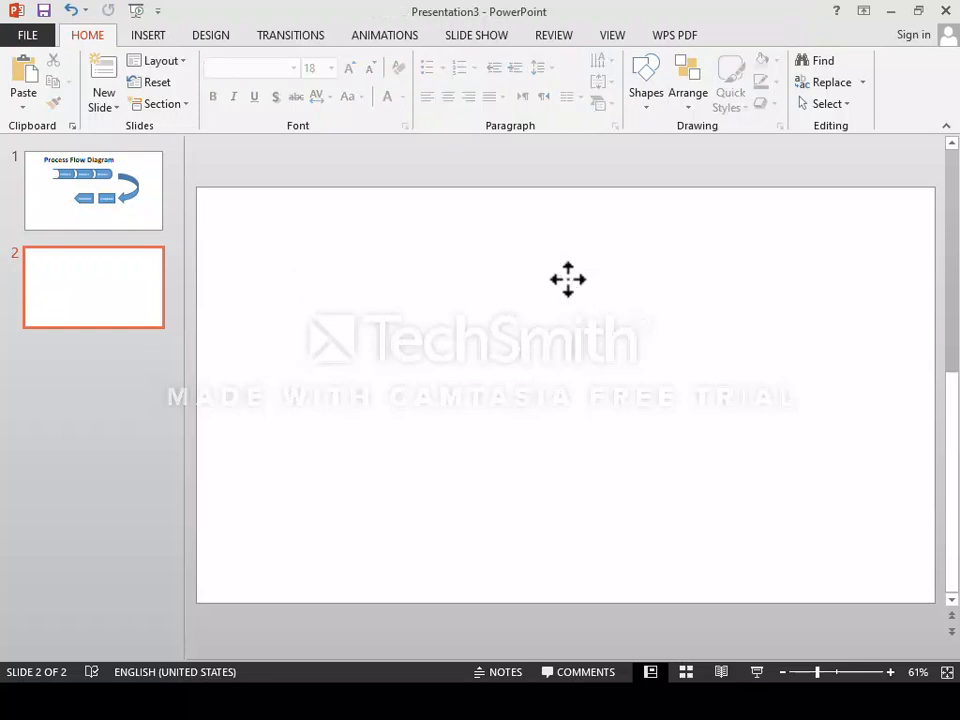
pyautogui.click(147, 36)
pyautogui.click(287, 104)
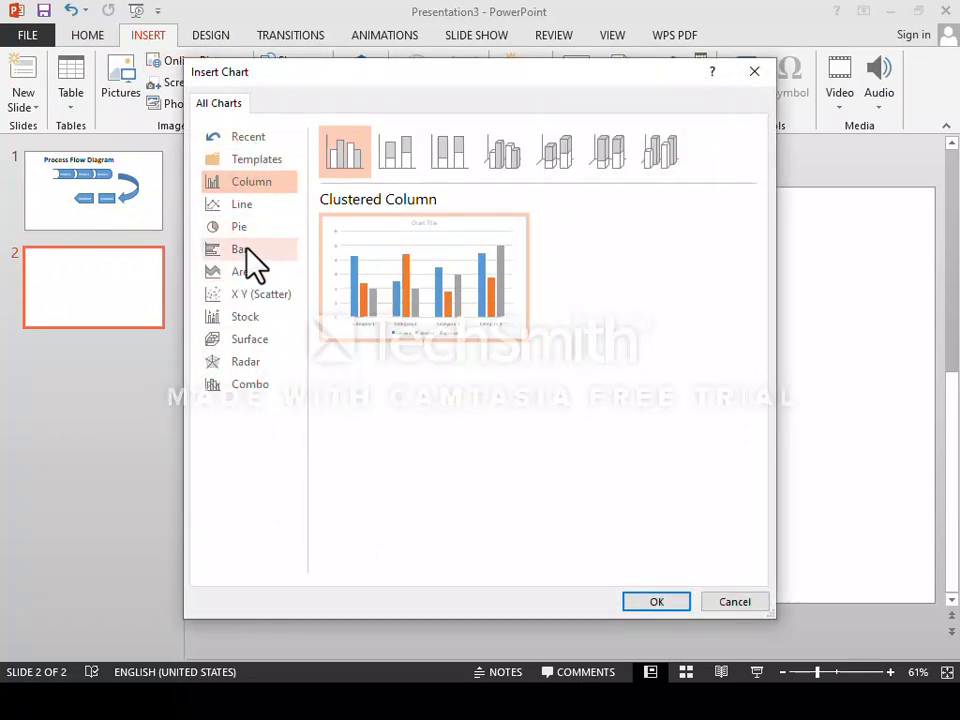
pyautogui.click(240, 227)
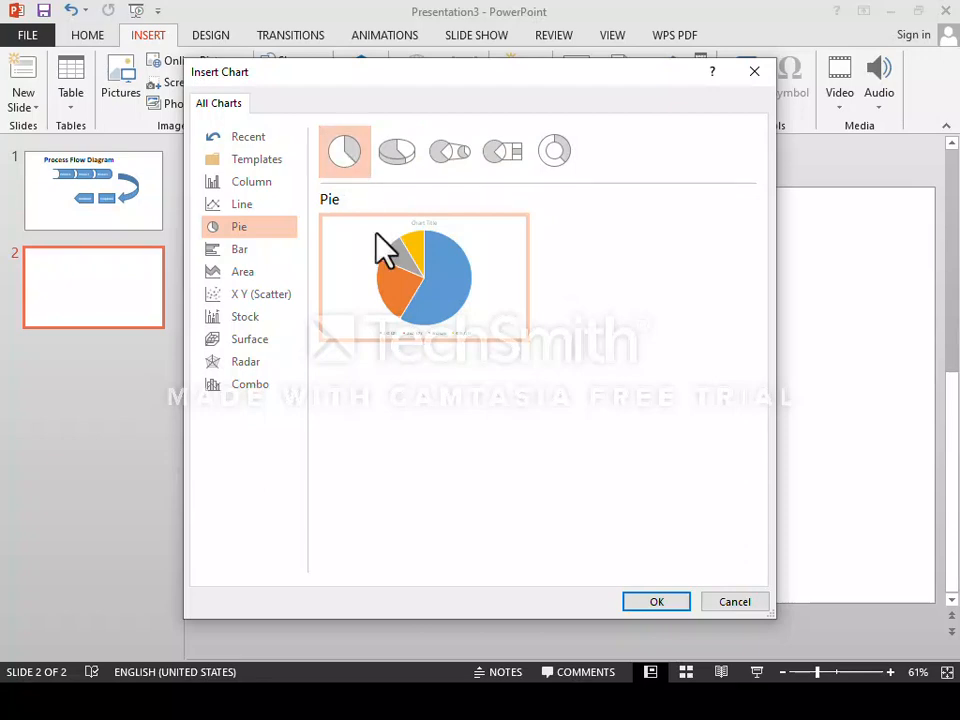
pyautogui.click(654, 602)
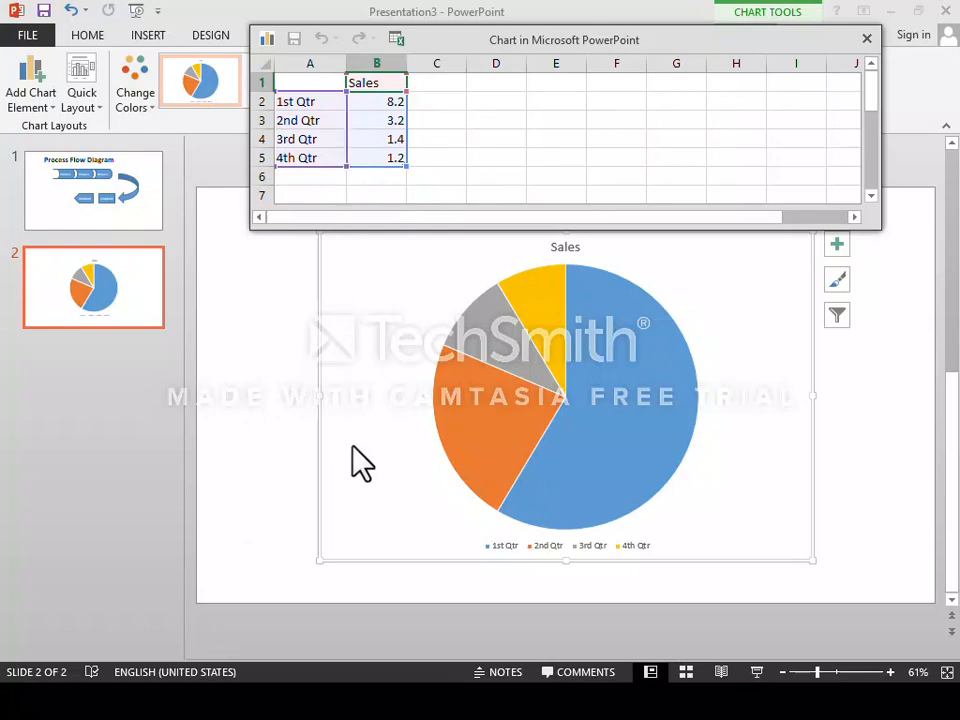
# - Consult the question sheet image and replace the first category label in cell A2 with Pencil
pyautogui.hotkey('alt', 'Tab')
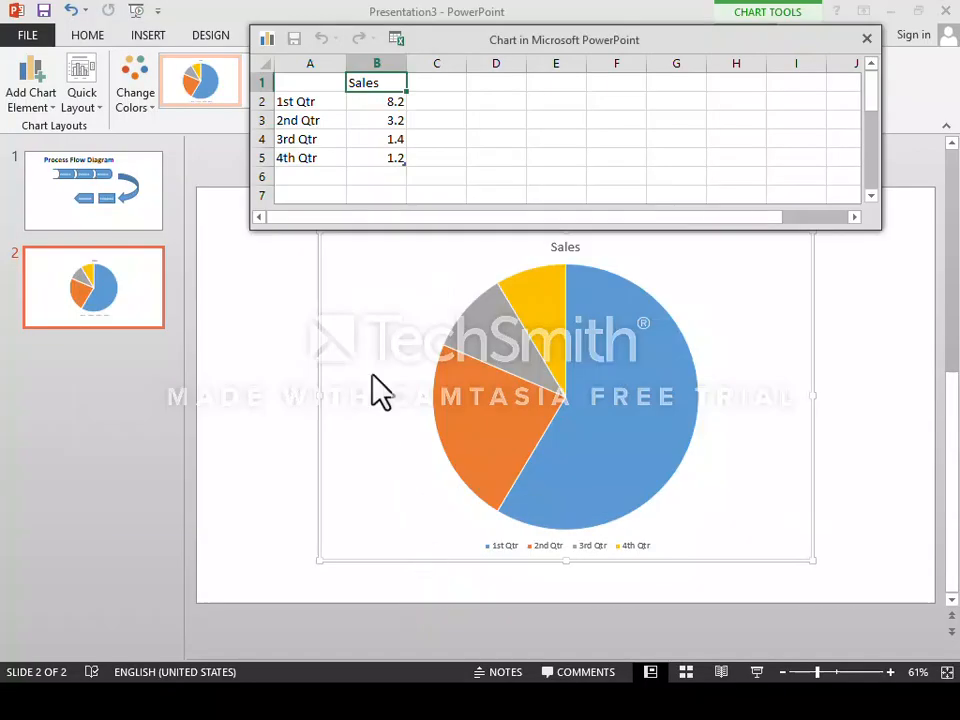
pyautogui.click(313, 109)
pyautogui.doubleClick(313, 108)
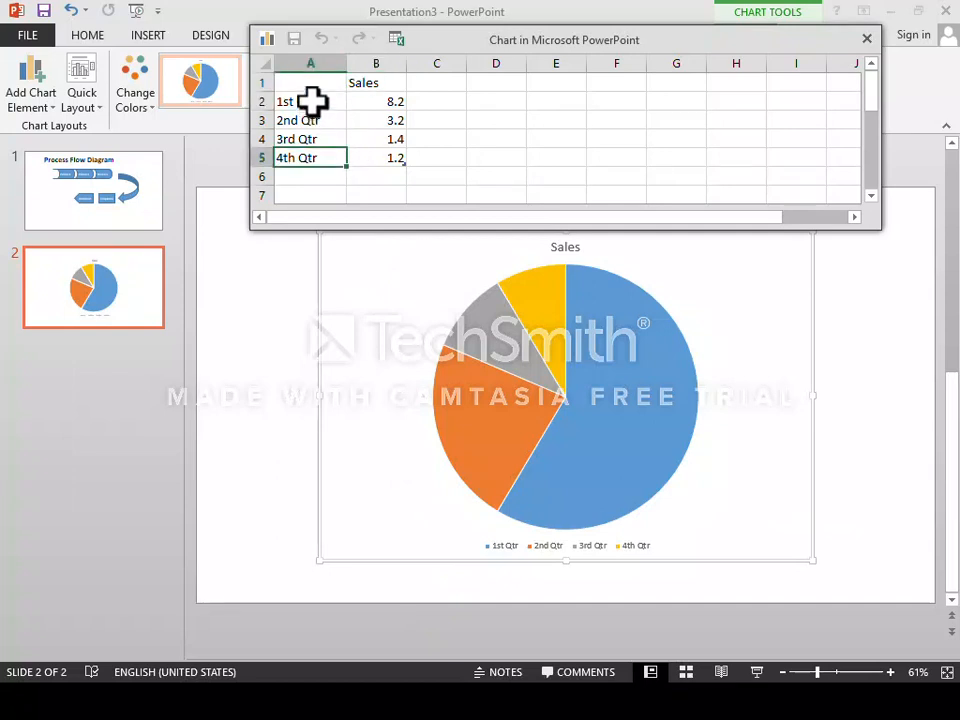
pyautogui.click(313, 101)
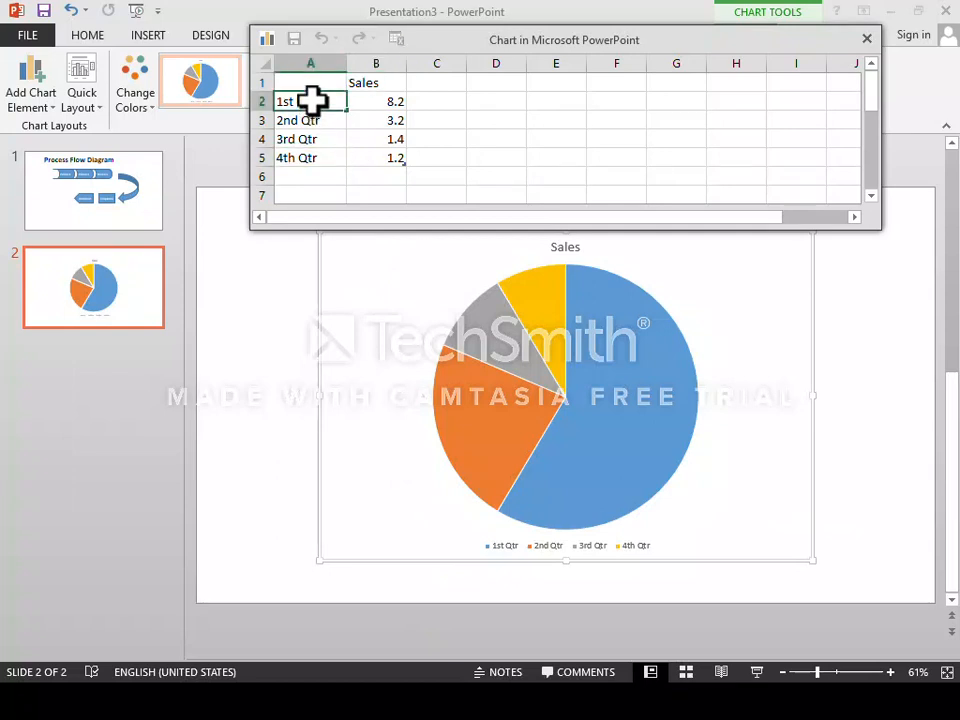
pyautogui.press('Delete')
pyautogui.write('Per')
pyautogui.press('Return')
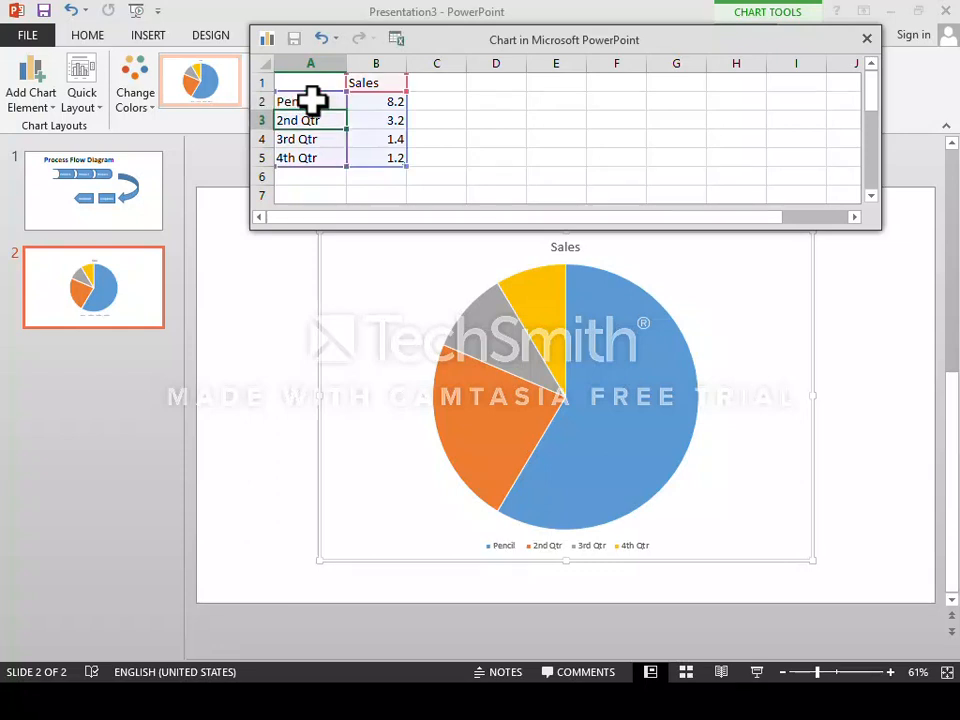
# - Replace the second category label in cell A3 of the chart data with Note Books
pyautogui.press('F2')
pyautogui.press('BackSpace')
pyautogui.press('BackSpace')
pyautogui.press('BackSpace')
pyautogui.press('BackSpace')
pyautogui.press('BackSpace')
pyautogui.press('BackSpace')
pyautogui.press('BackSpace')
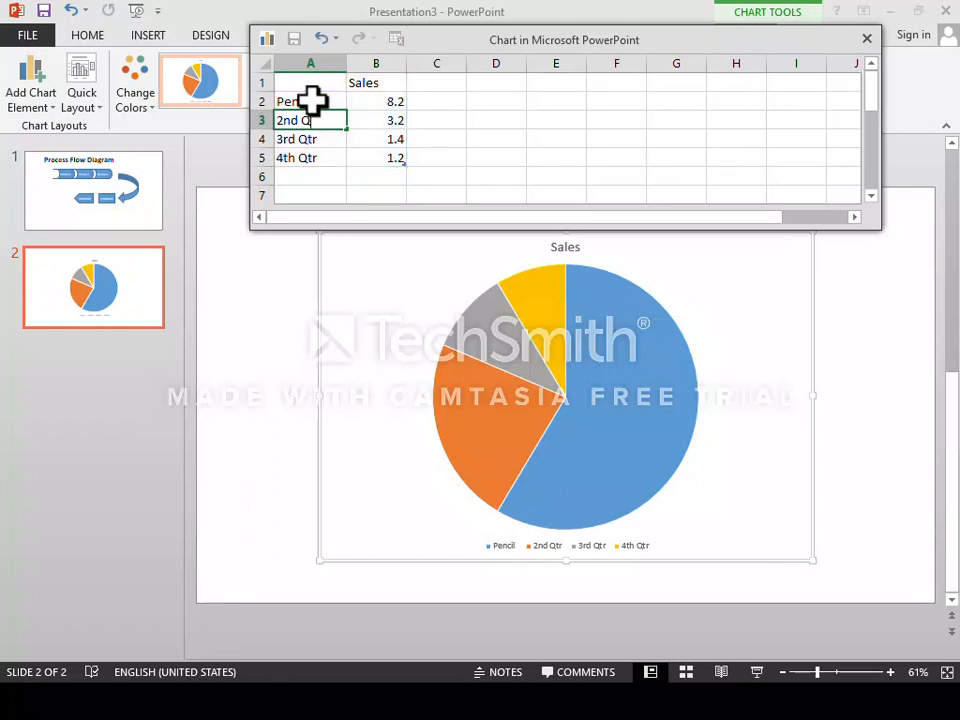
pyautogui.write('Note Books')
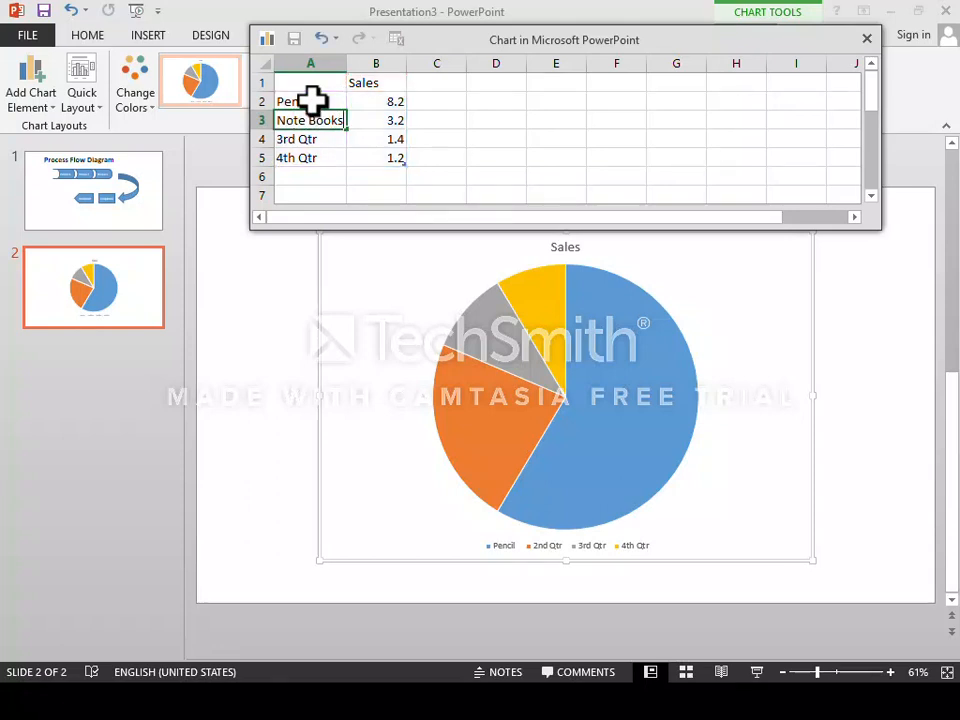
# - Check the question sheet image MS PowerPt.jpg and replace the third category label in cell A4 with file covers
pyautogui.hotkey('alt', 'Tab')
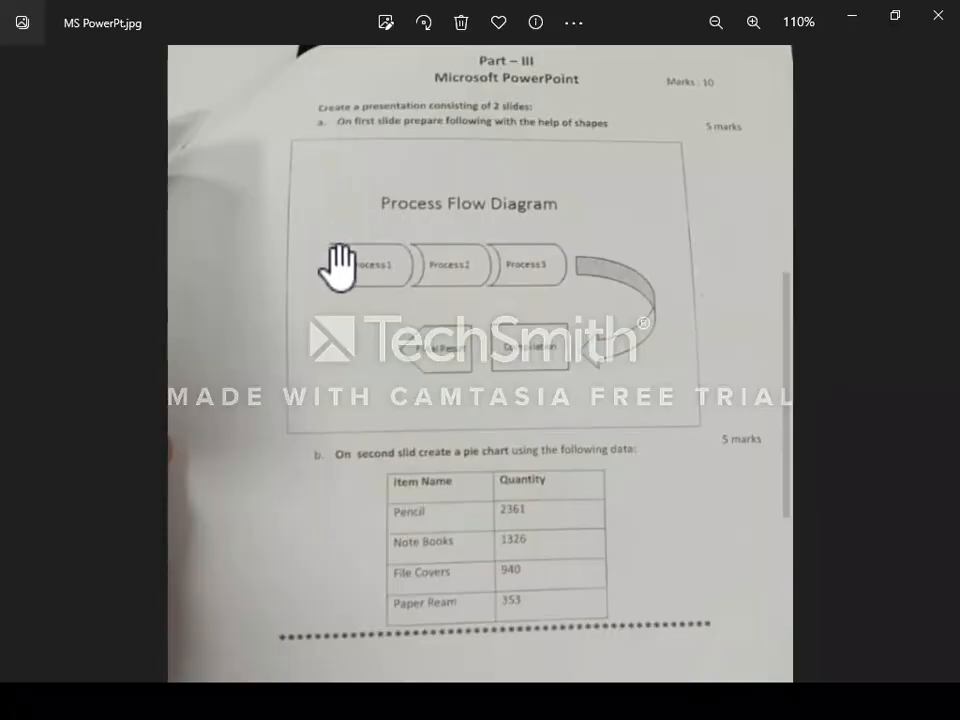
pyautogui.hotkey('alt', 'Tab')
pyautogui.click(318, 139)
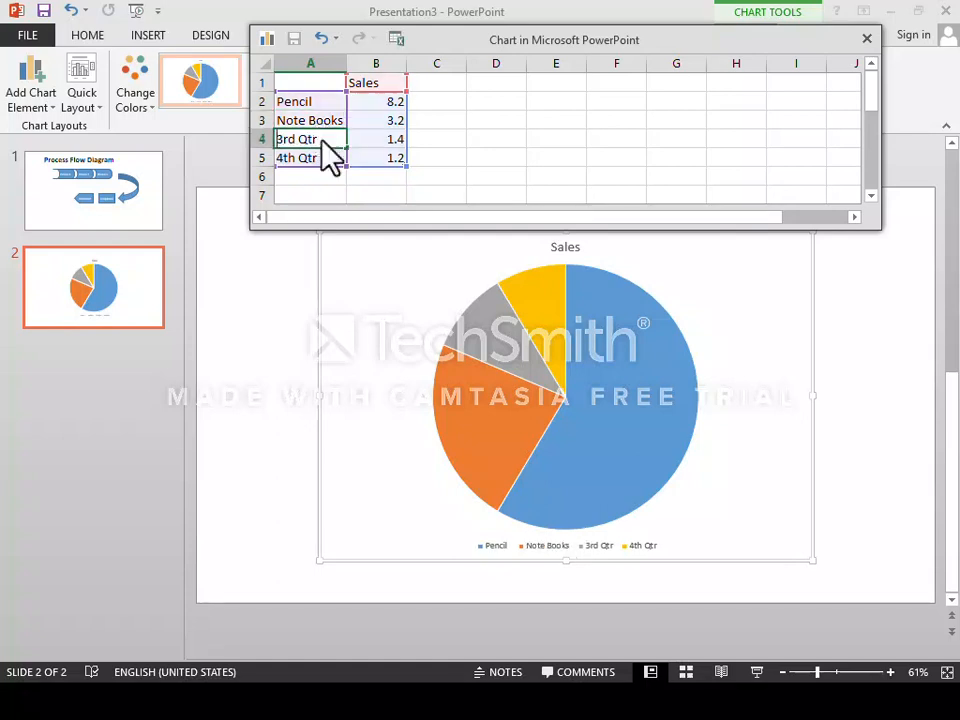
pyautogui.doubleClick(322, 140)
pyautogui.press('BackSpace')
pyautogui.press('BackSpace')
pyautogui.press('BackSpace')
pyautogui.press('BackSpace')
pyautogui.press('BackSpace')
pyautogui.press('BackSpace')
pyautogui.press('BackSpace')
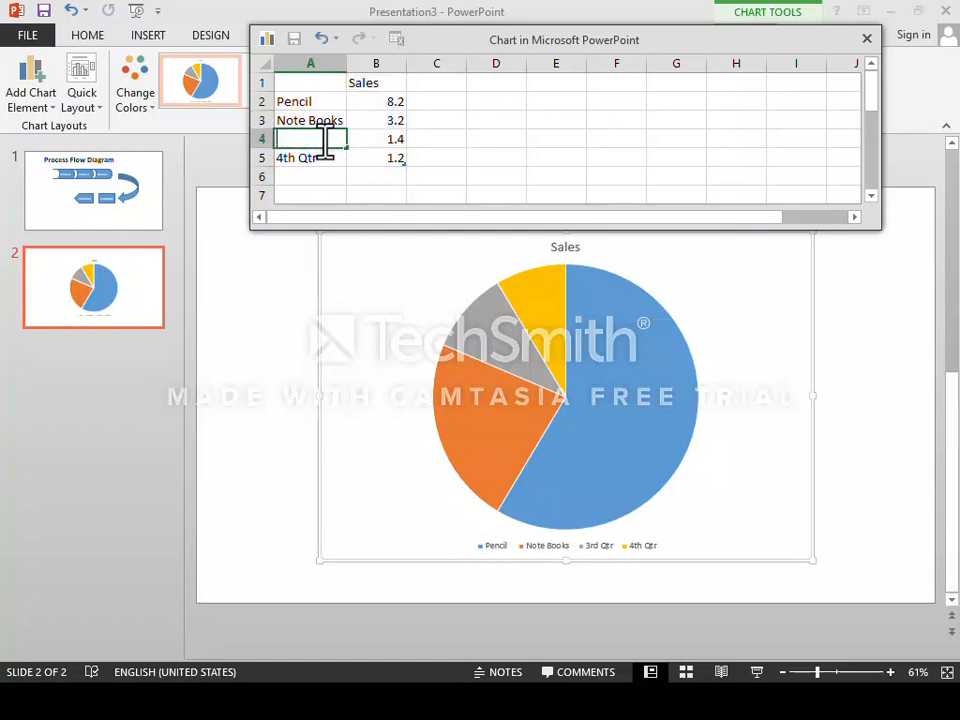
pyautogui.write('file covers')
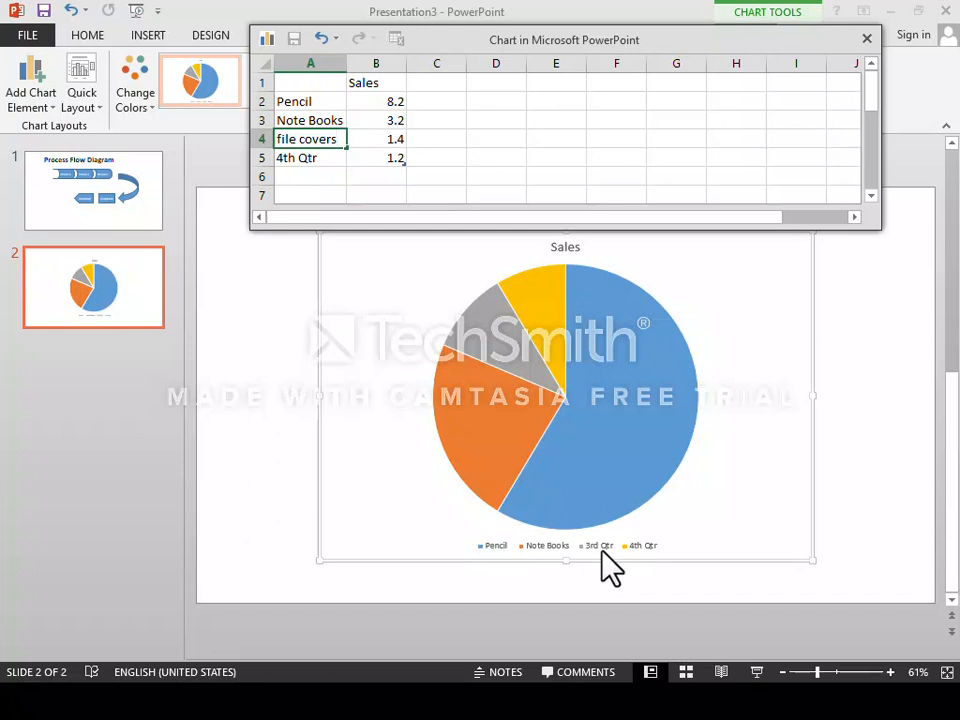
pyautogui.press('Return')
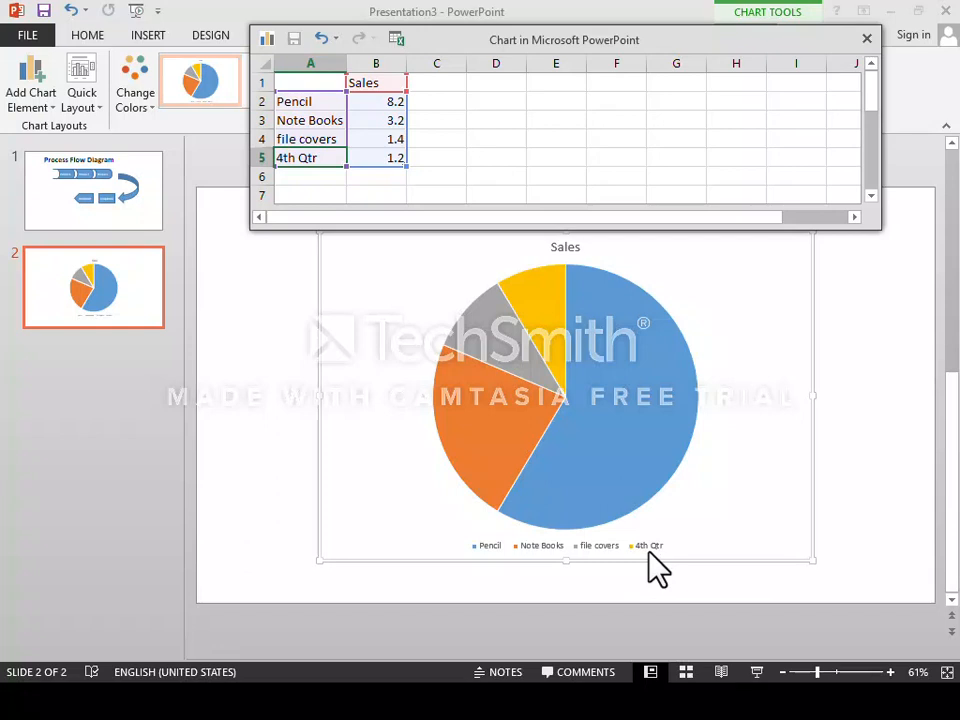
# - Replace the fourth category label in cell A5 of the chart data with Paper Ream
pyautogui.doubleClick(323, 163)
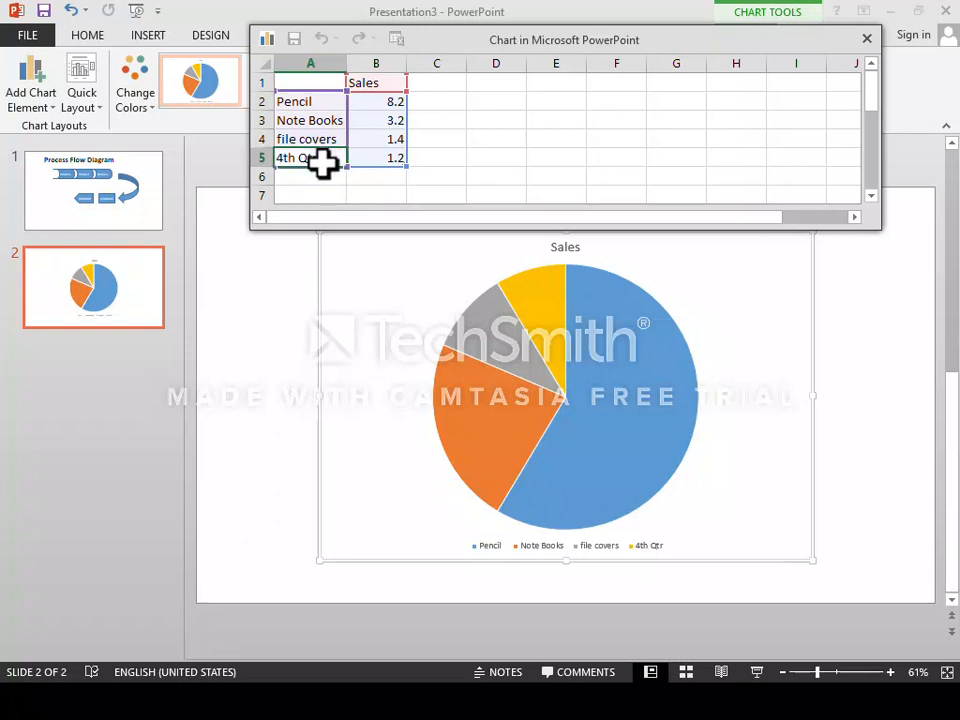
pyautogui.press('BackSpace')
pyautogui.press('BackSpace')
pyautogui.press('BackSpace')
pyautogui.press('BackSpace')
pyautogui.press('BackSpace')
pyautogui.press('BackSpace')
pyautogui.press('BackSpace')
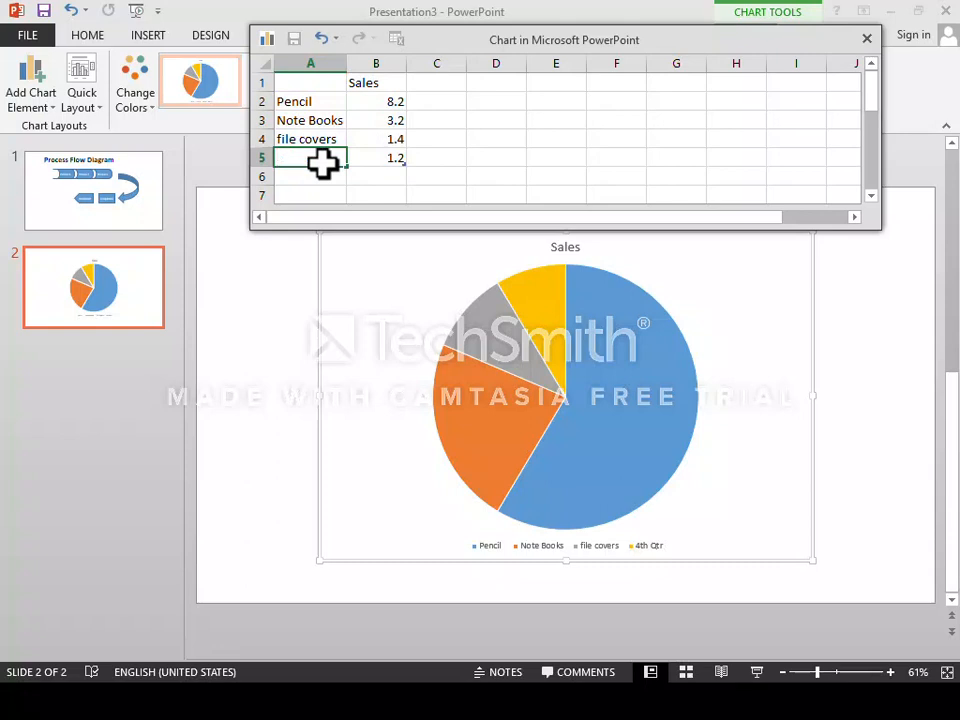
pyautogui.write('Paper ')
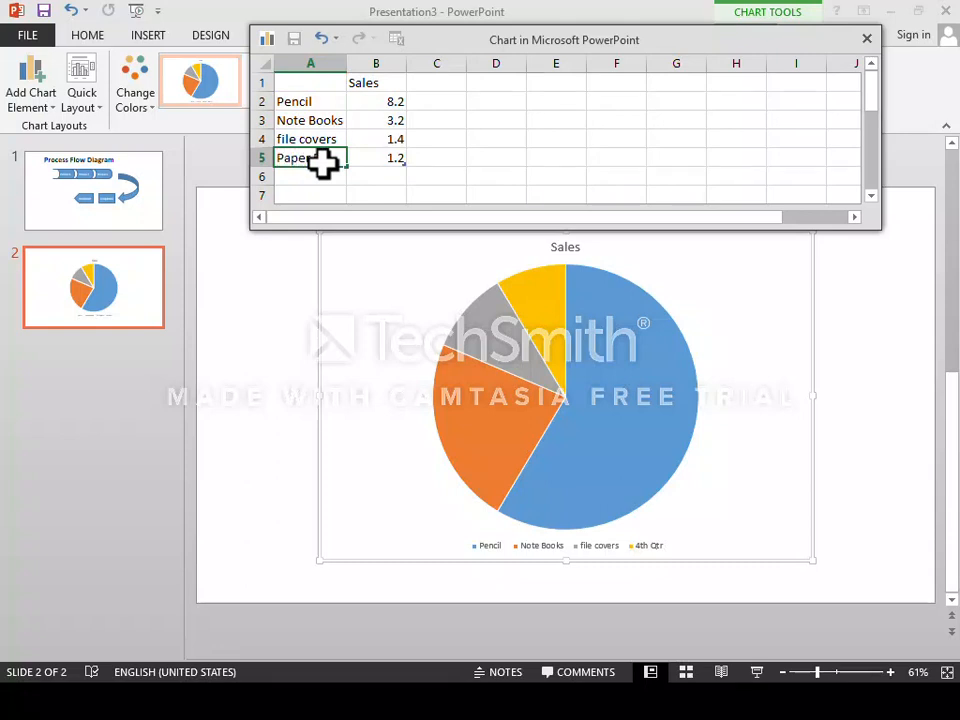
pyautogui.write('Ream')
pyautogui.press('Return')
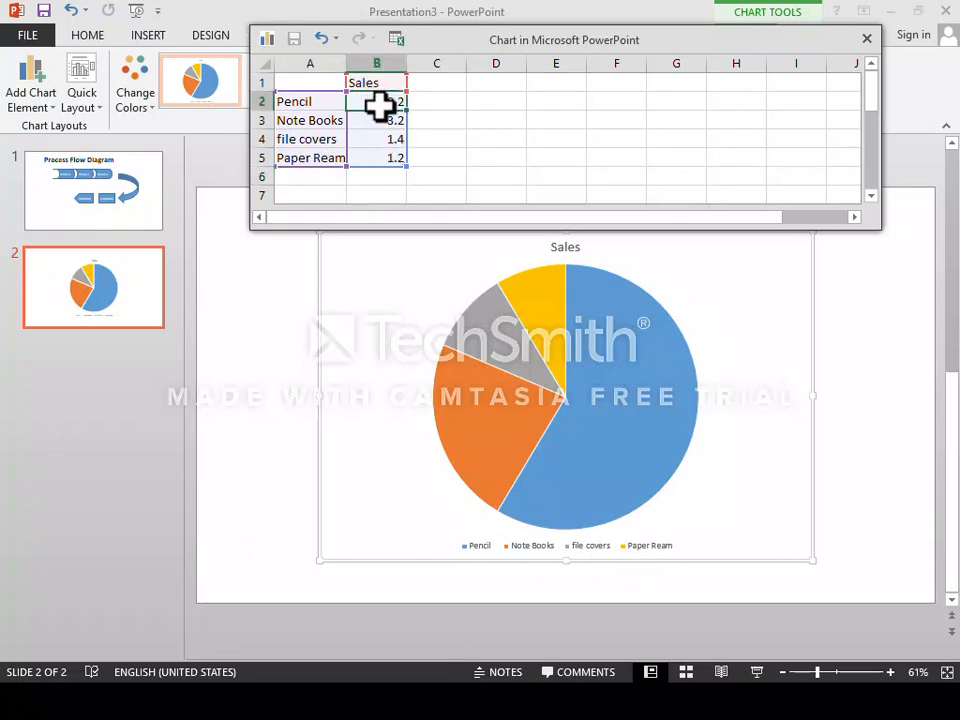
# - Look up the quantities in the question sheet image and set Pencil to 2361 and Note Books to 1326
pyautogui.hotkey('alt', 'Tab')
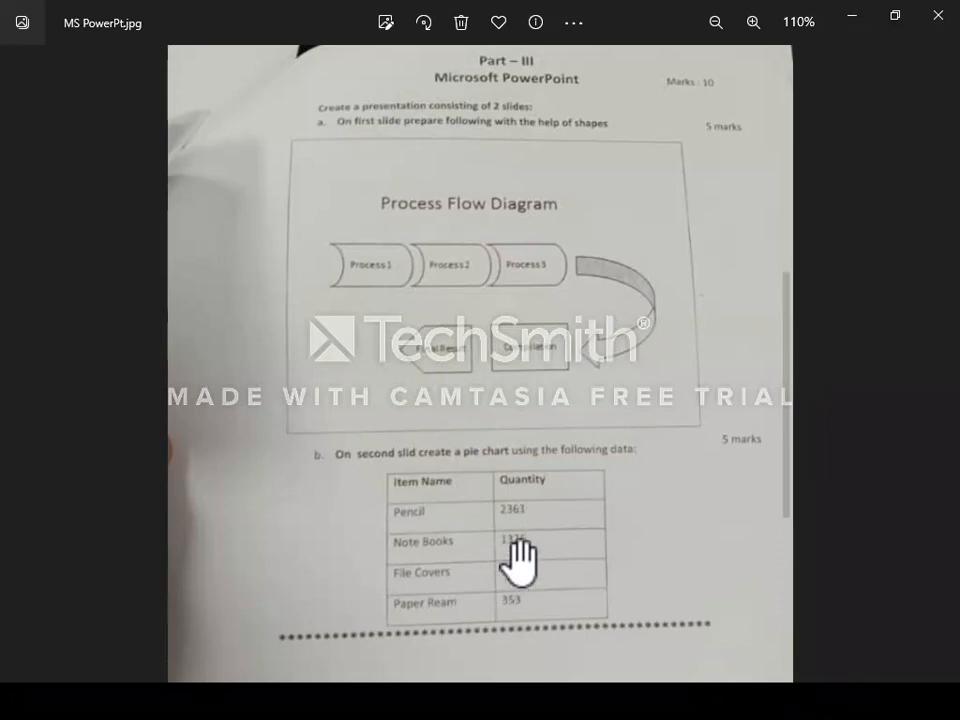
pyautogui.hotkey('alt', 'Tab')
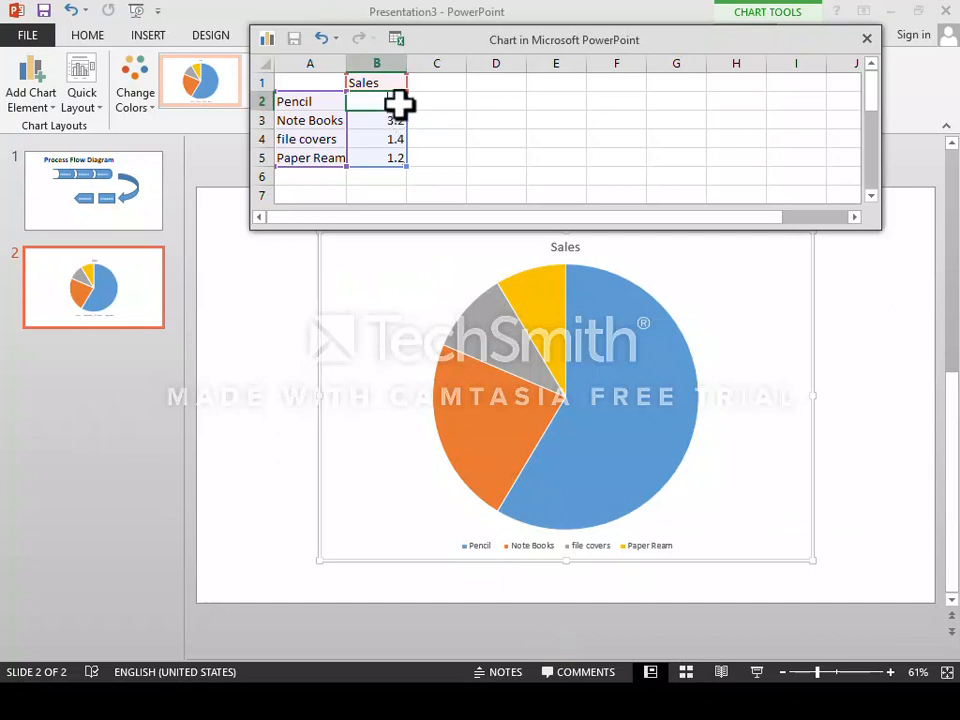
pyautogui.press('Delete')
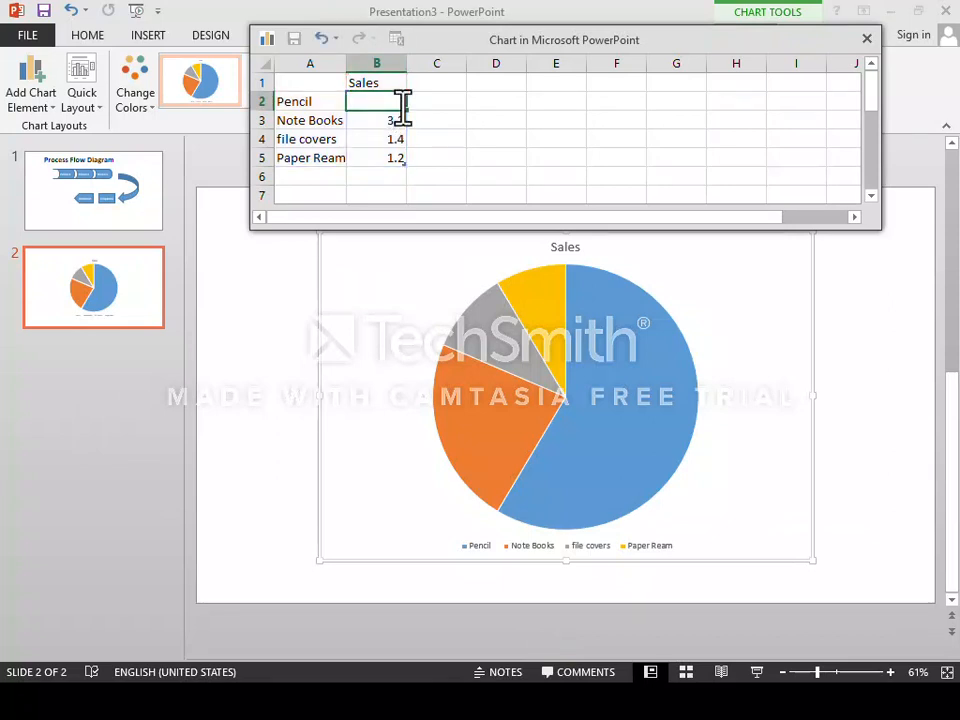
pyautogui.write('2361')
pyautogui.press('Return')
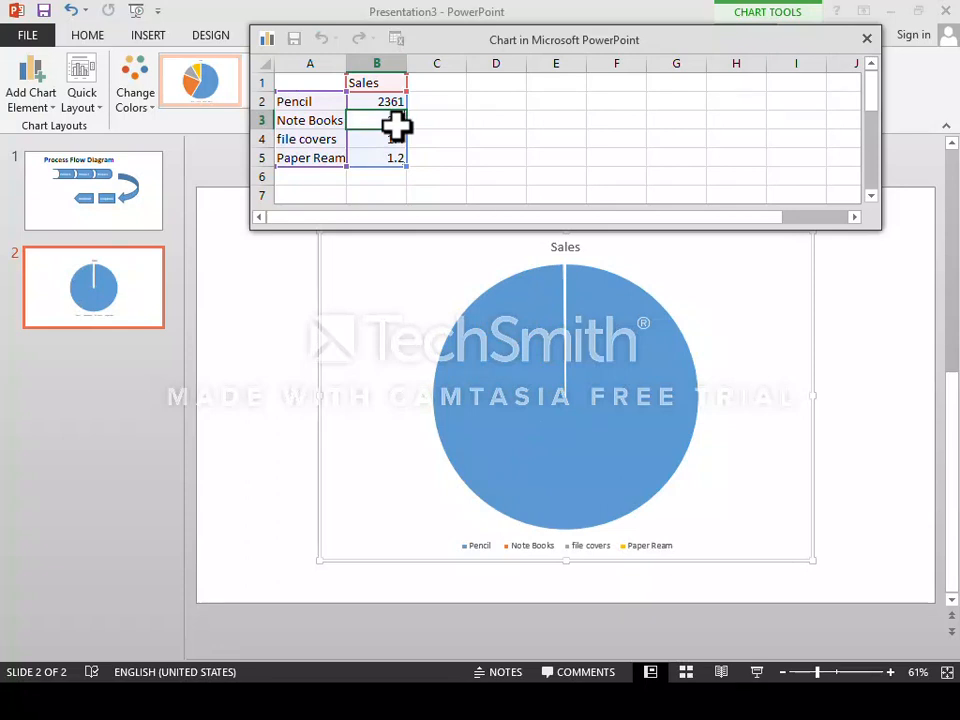
pyautogui.press('Delete')
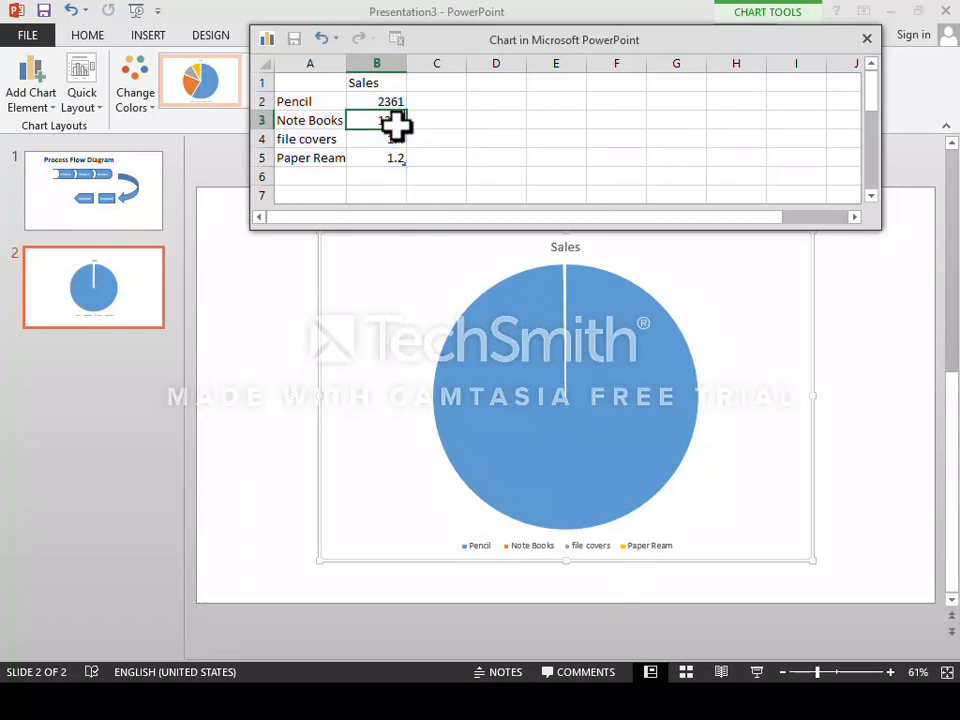
pyautogui.press('Return')
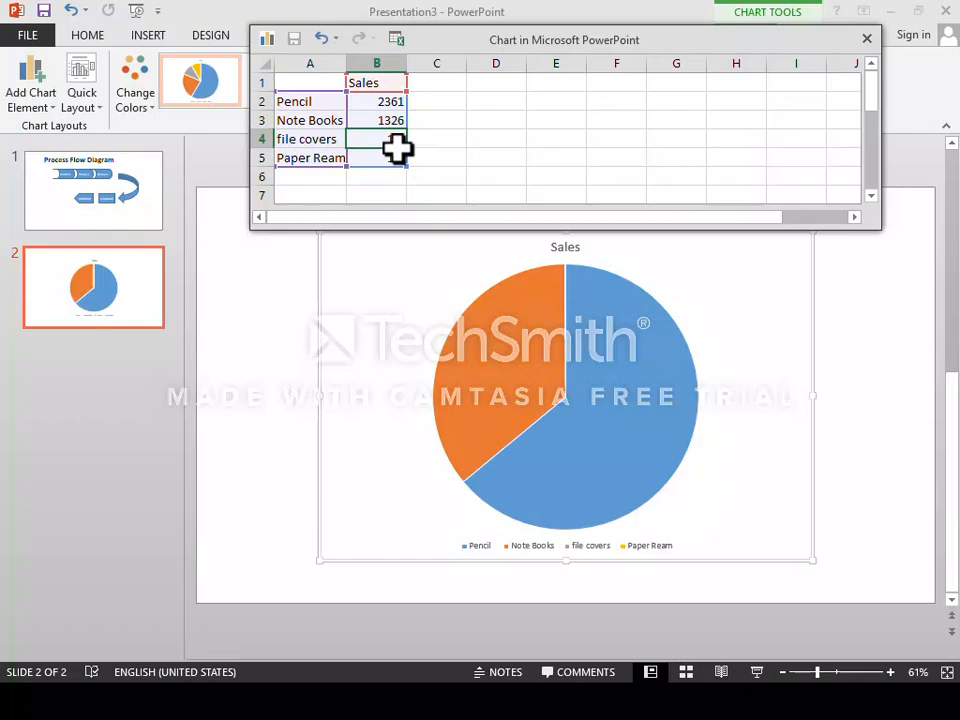
# - Look up the remaining quantities in the question sheet image and set file covers to 940 and Paper Ream to 353
pyautogui.hotkey('alt', 'Tab')
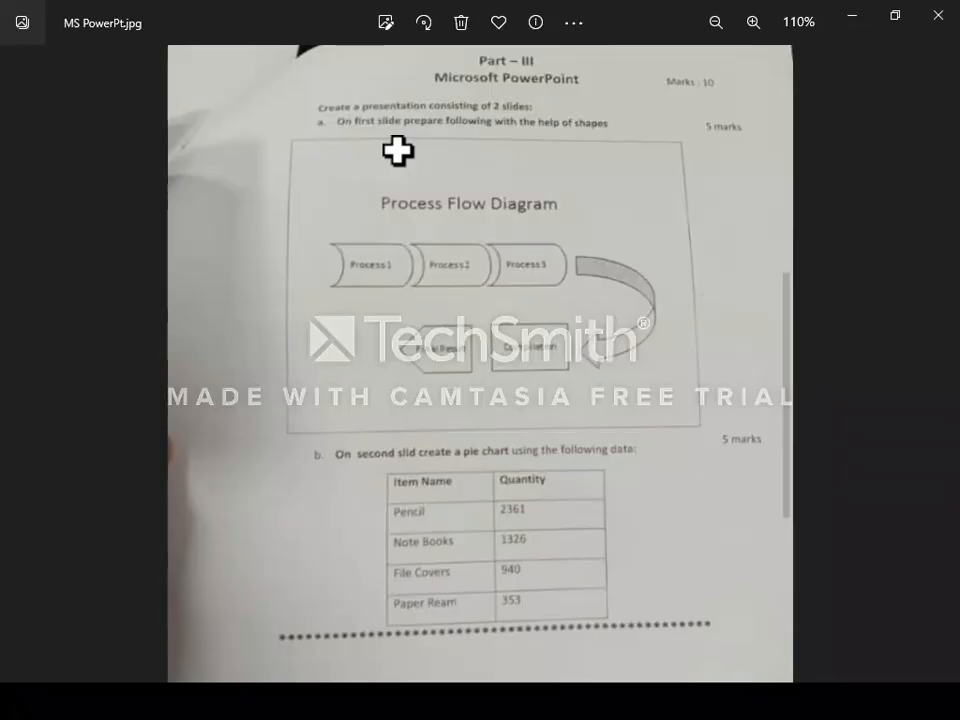
pyautogui.hotkey('alt', 'Tab')
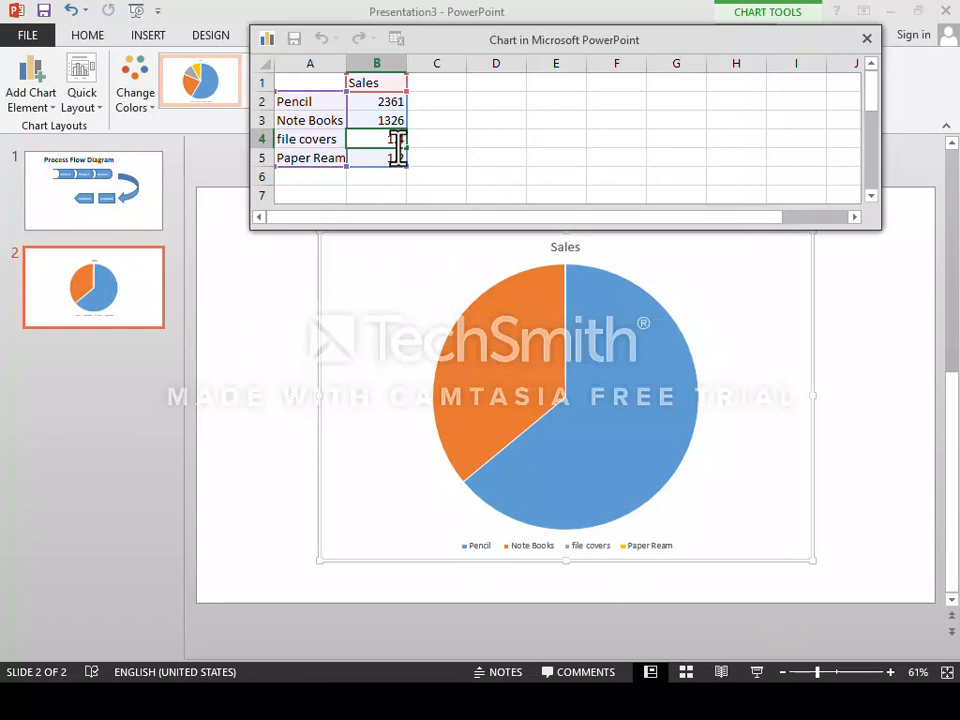
pyautogui.press('Delete')
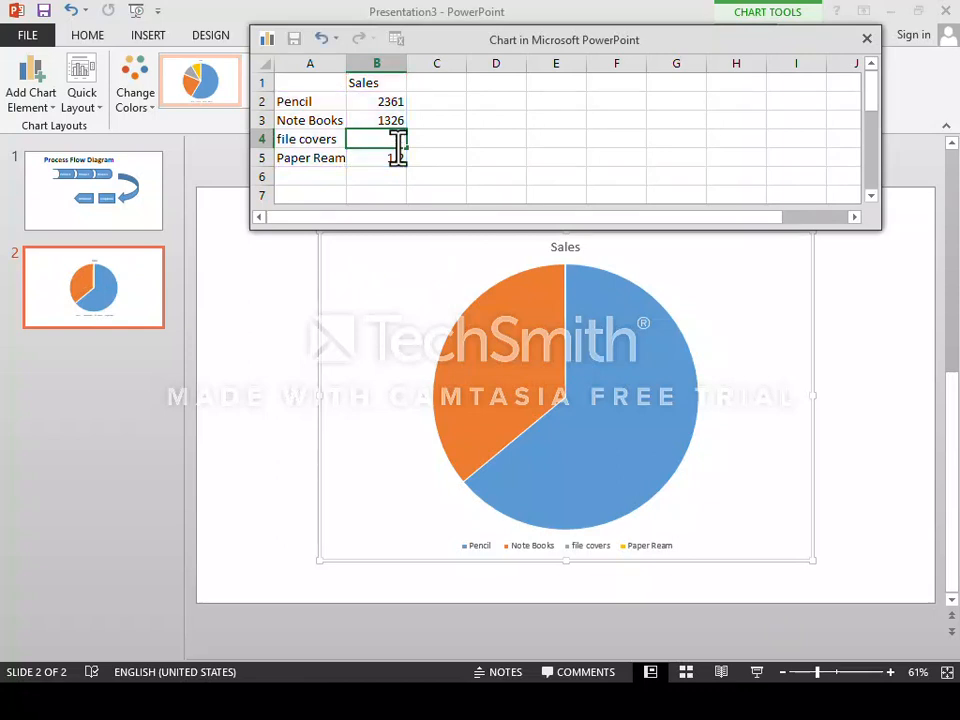
pyautogui.write('940')
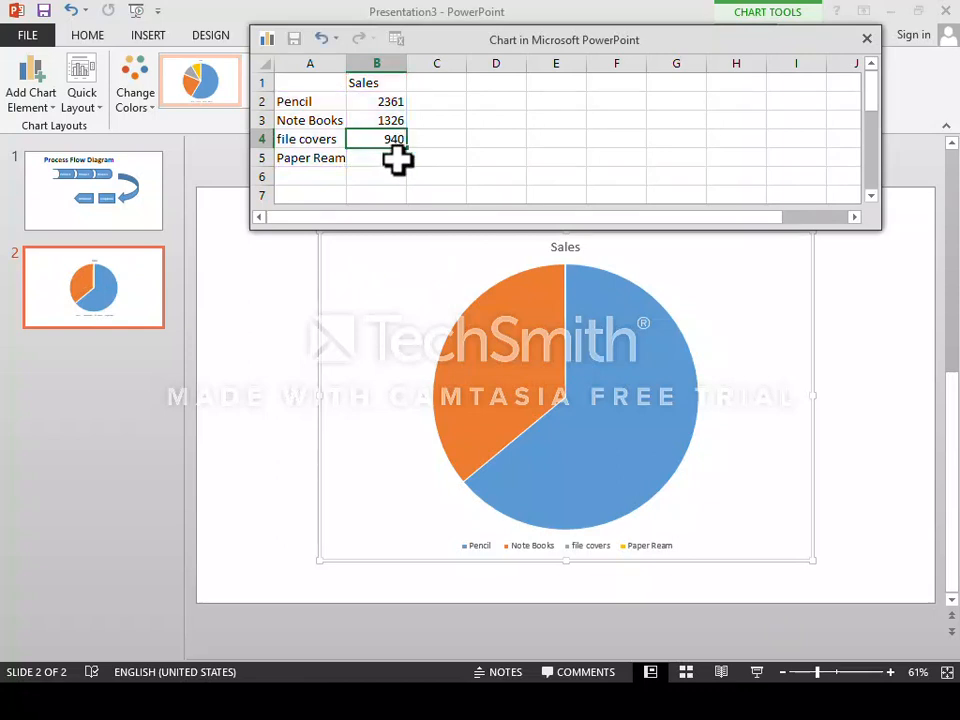
pyautogui.press('Return')
pyautogui.write('12')
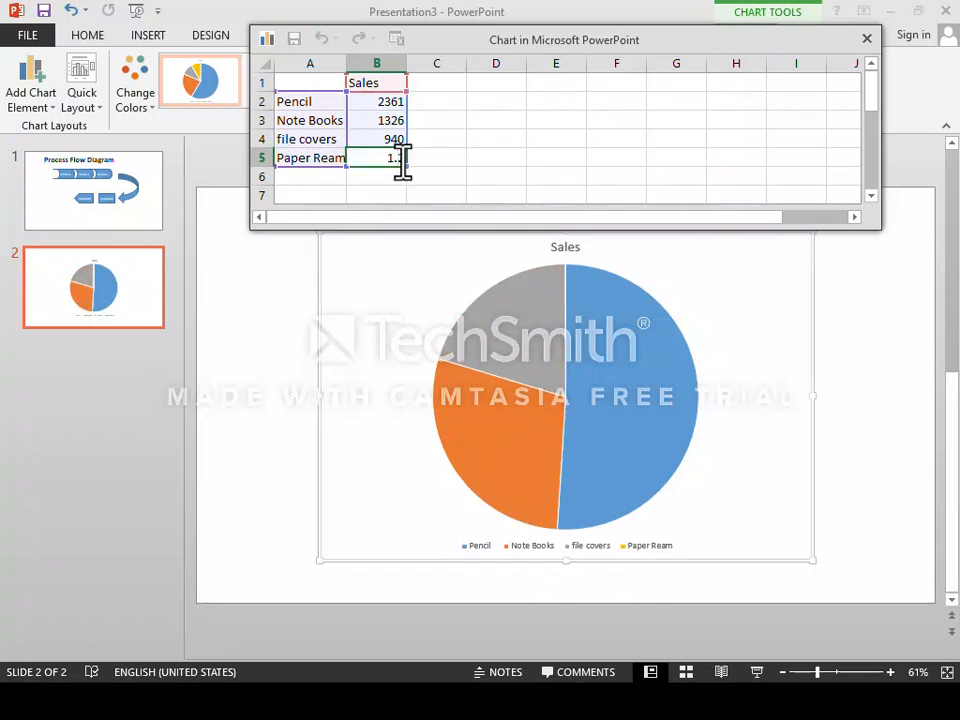
pyautogui.press('Escape')
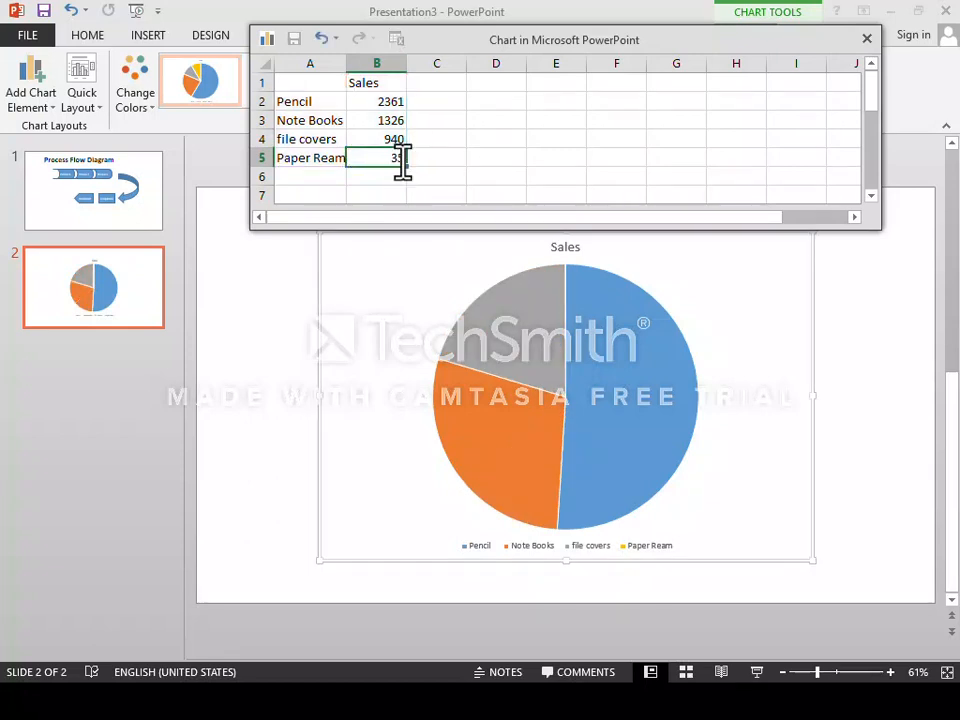
pyautogui.press('Return')
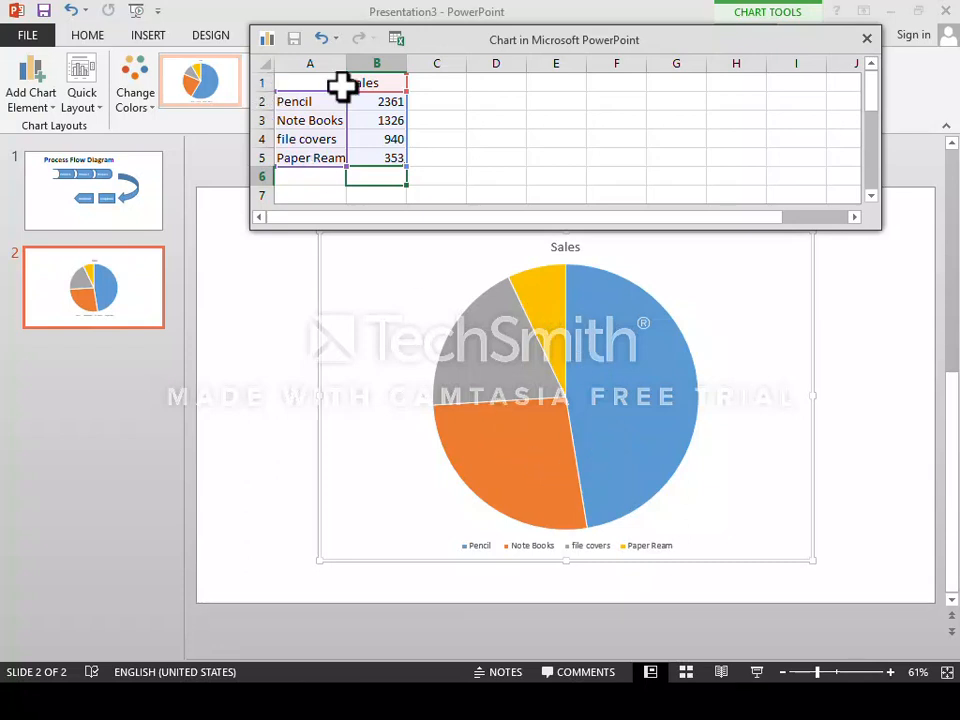
# - Replace the Sales heading in cell B1 of the chart data with Quantity
pyautogui.click(385, 86)
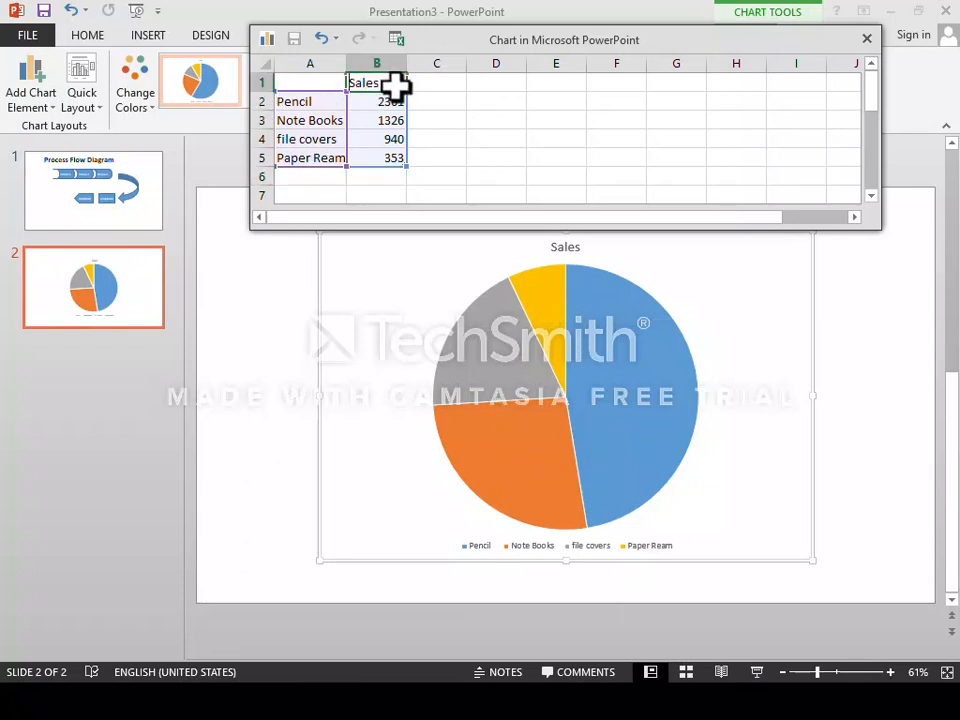
pyautogui.press('Delete')
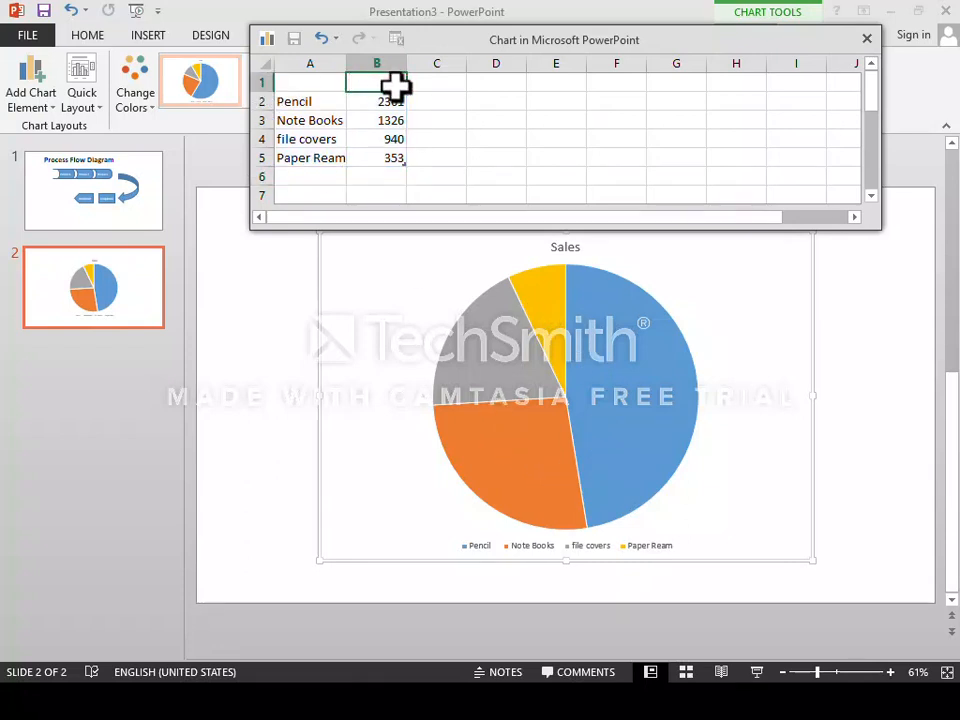
pyautogui.hotkey('alt', 'Tab')
pyautogui.hotkey('alt', 'Tab')
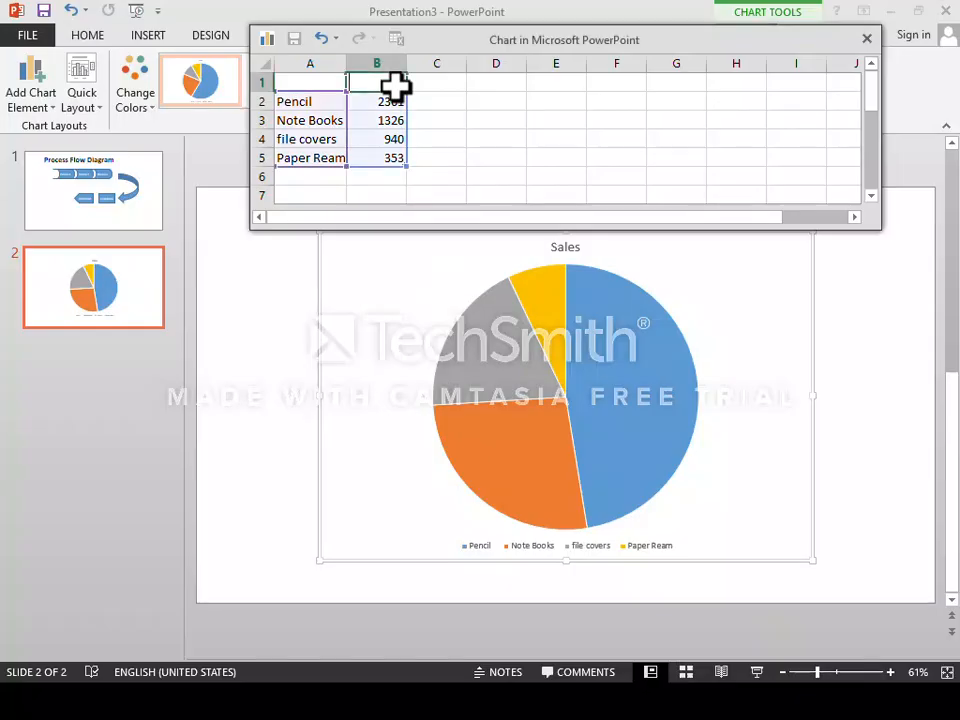
pyautogui.write('Quan')
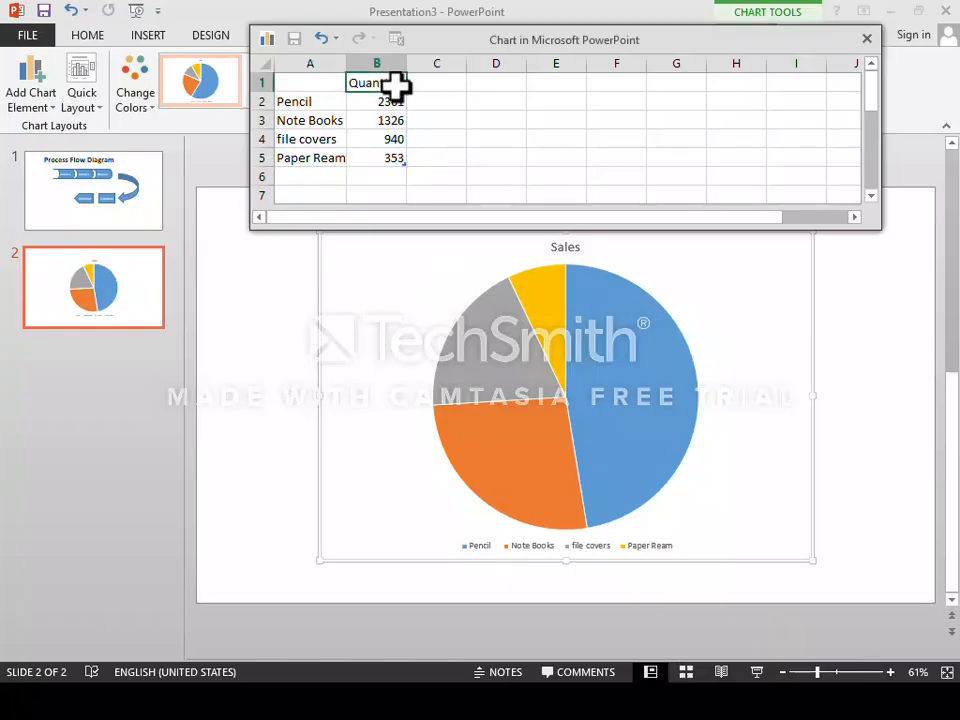
pyautogui.write('tity')
pyautogui.press('Left')
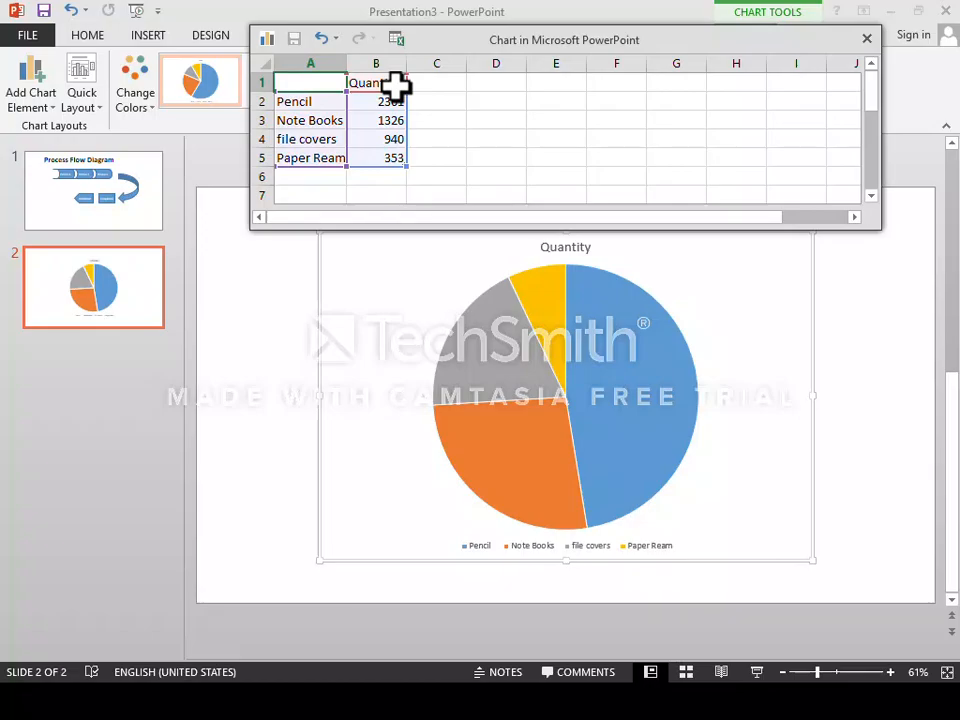
# - Enter Item Name as the heading in cell A1 of the chart data
pyautogui.hotkey('alt', 'Tab')
pyautogui.hotkey('alt', 'Tab')
pyautogui.write('Item')
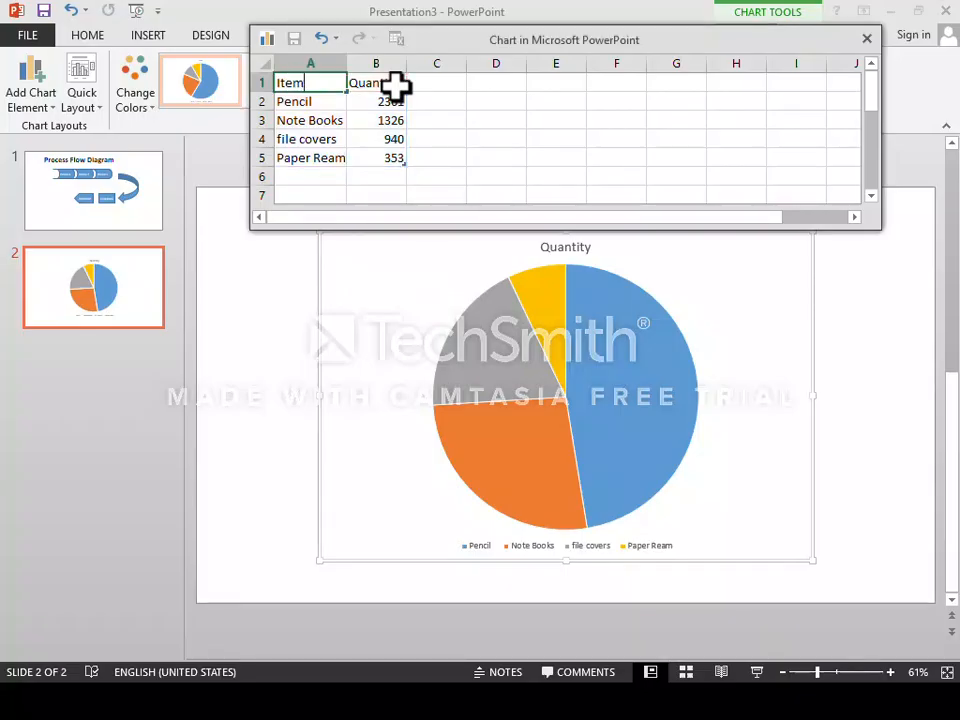
pyautogui.write(' Nam')
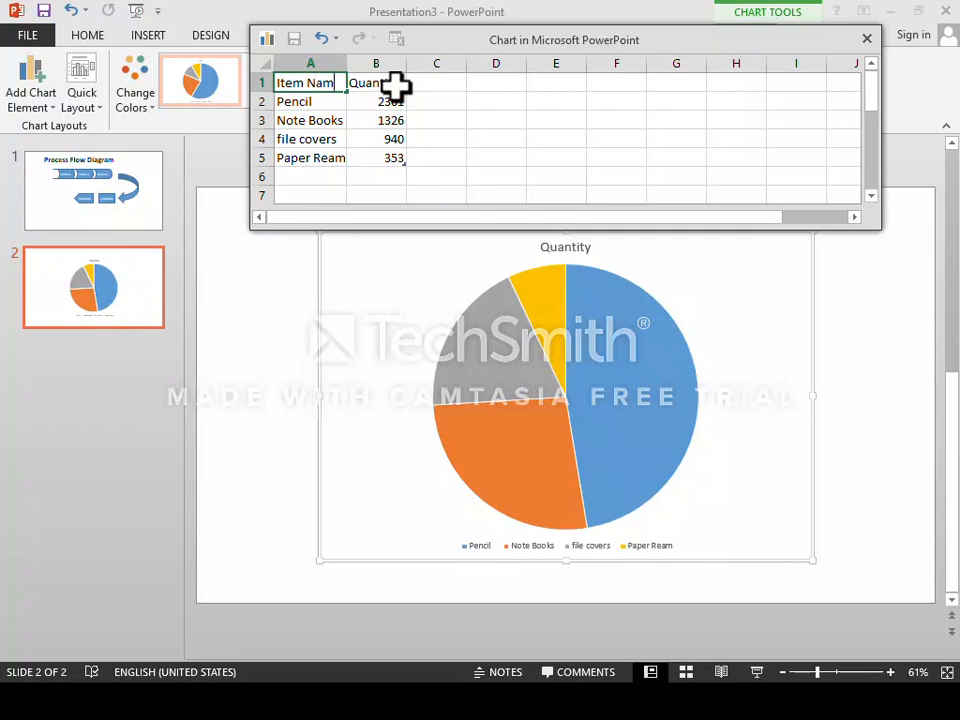
pyautogui.write('e')
pyautogui.press('Return')
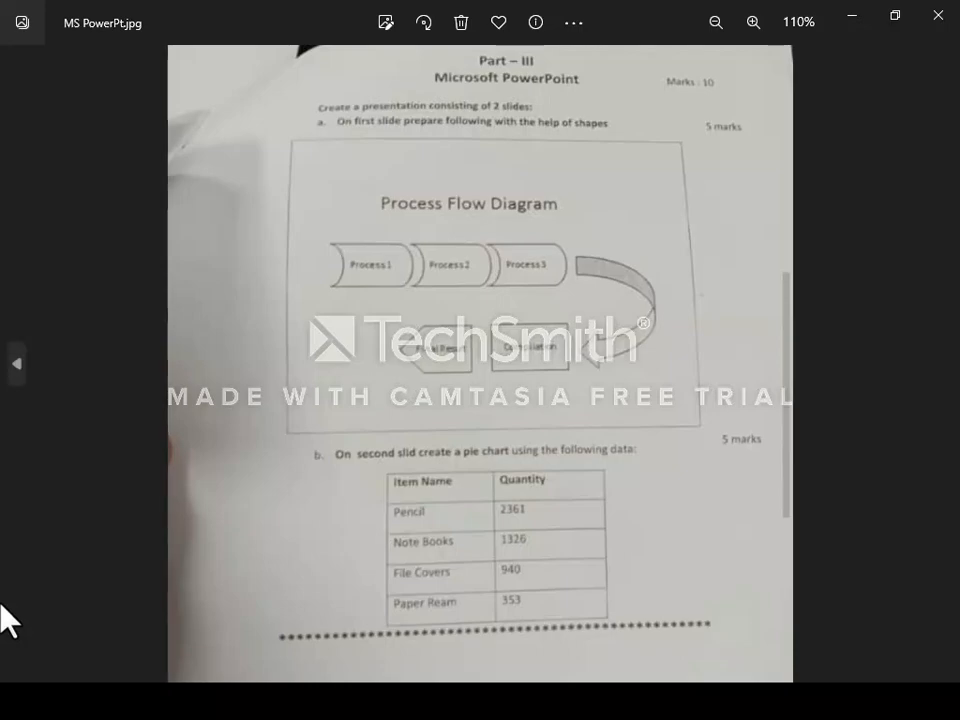
# - Return to the presentation and apply the standard Pie chart type to the selected chart on the second slide
pyautogui.hotkey('alt', 'Tab')
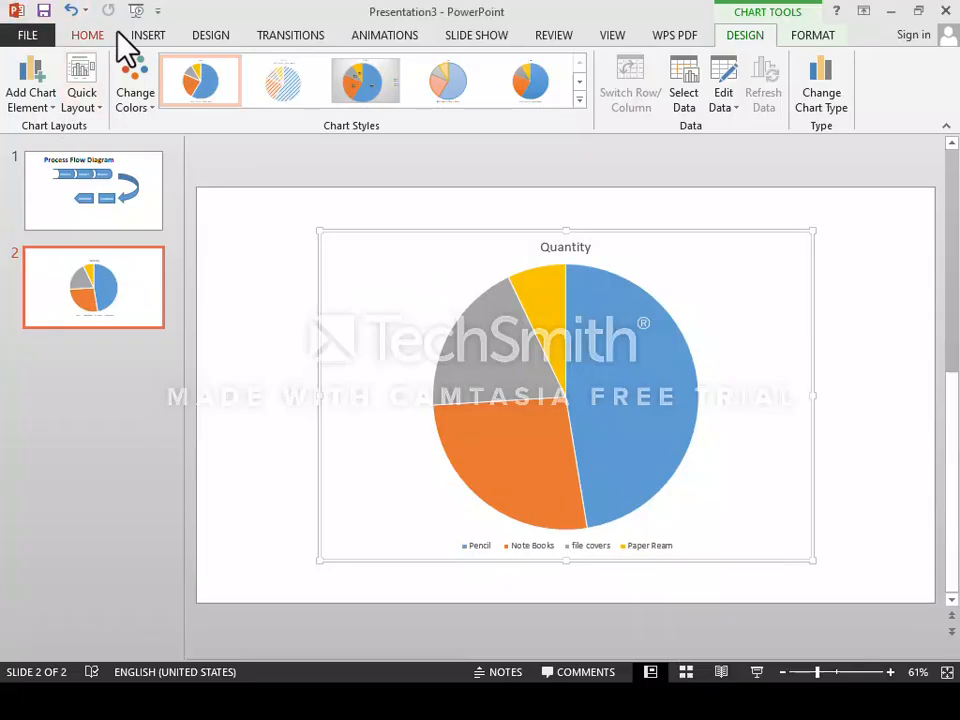
pyautogui.click(145, 36)
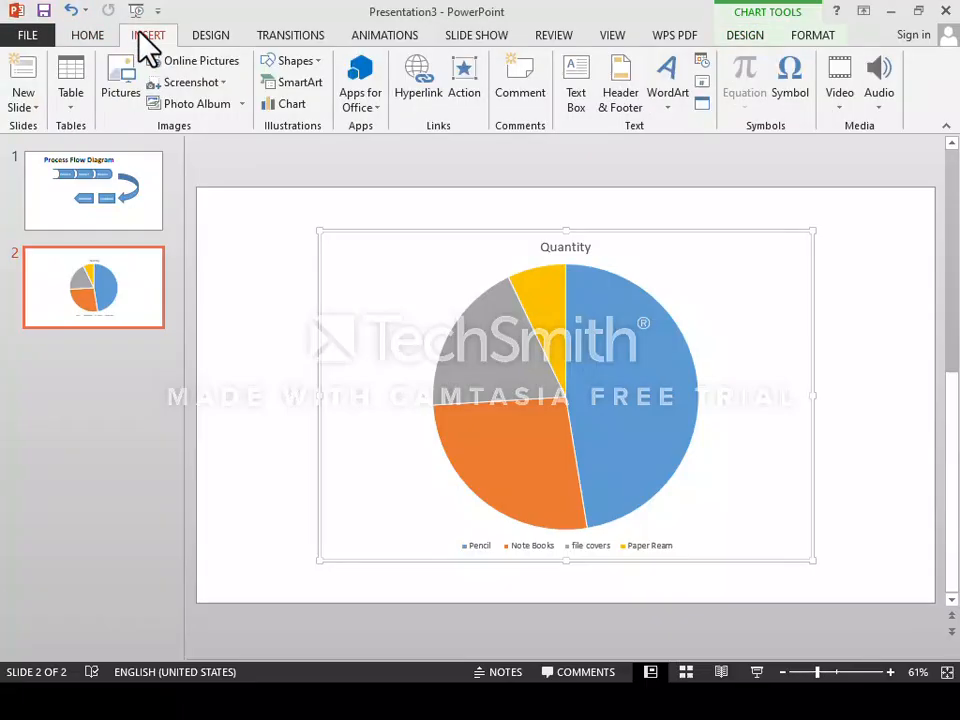
pyautogui.click(289, 104)
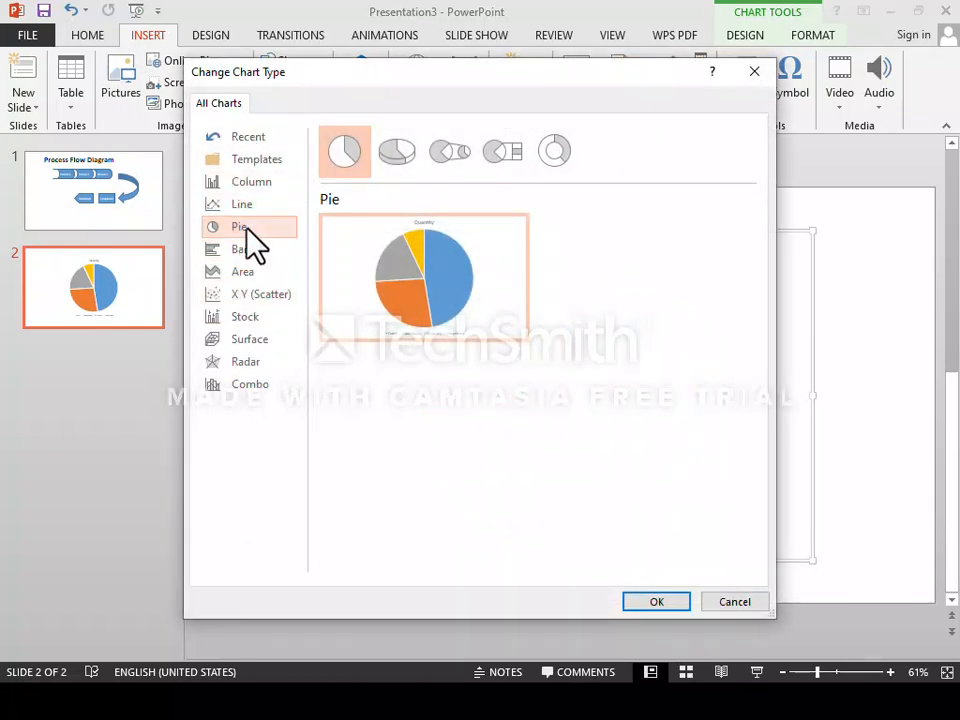
pyautogui.click(636, 602)
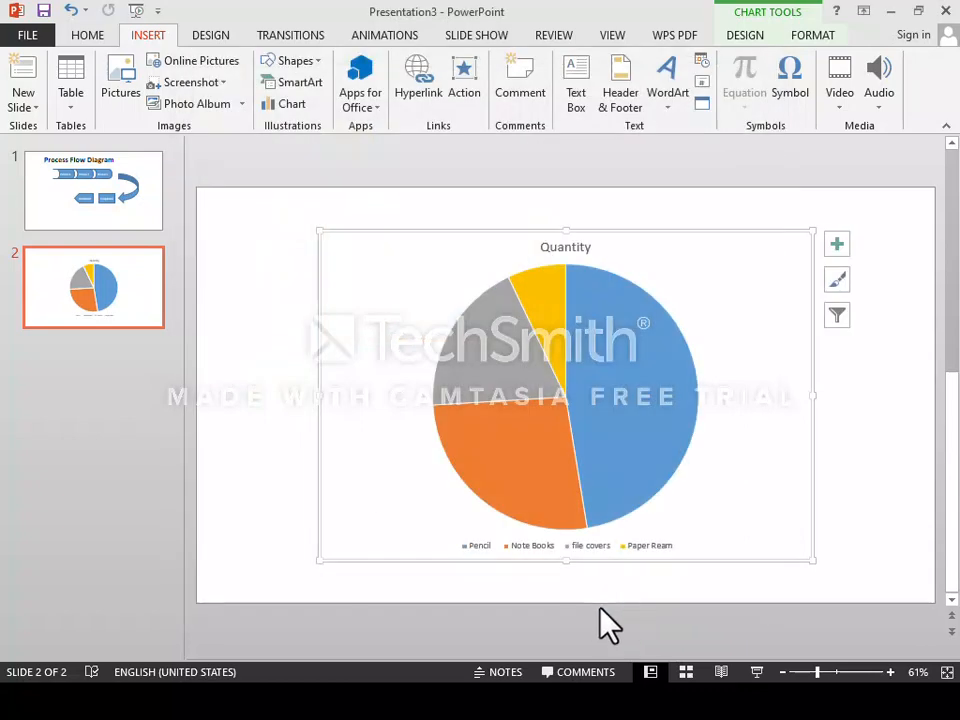
# - Examine the question sheet images MS PowerPt.jpg and MS PowerPt 2.jpg for the requirements of the next presentation task
pyautogui.hotkey('alt', 'Tab')
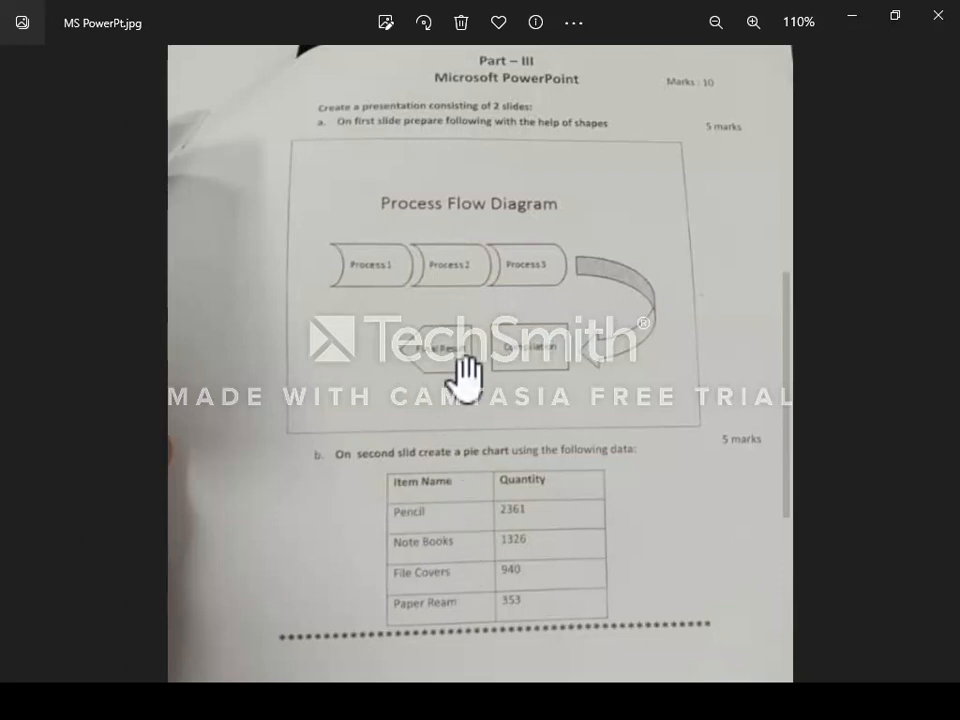
pyautogui.hotkey('alt', 'Tab')
pyautogui.hotkey('alt', 'Tab')
pyautogui.hotkey('alt', 'Tab')
pyautogui.hotkey('alt', 'Tab')
pyautogui.hotkey('alt', 'Tab')
pyautogui.hotkey('alt', 'Tab')
pyautogui.hotkey('alt', 'Tab')
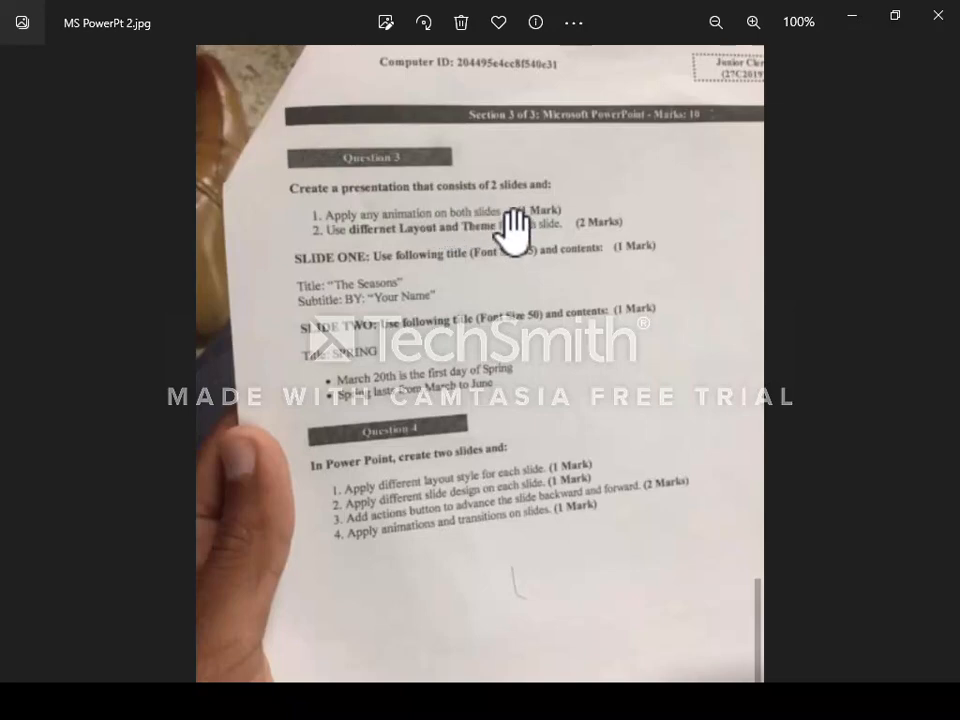
pyautogui.press('Right')
# - Switch back to PowerPoint, create a new blank presentation and add a second slide to it
pyautogui.hotkey('alt', 'Tab')
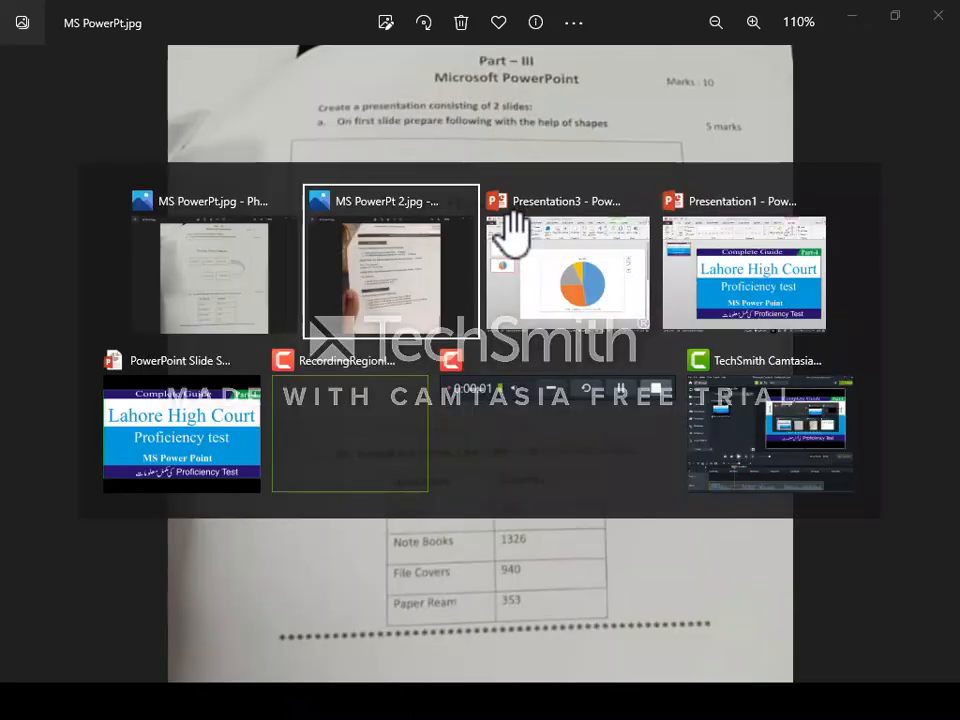
pyautogui.click(512, 232)
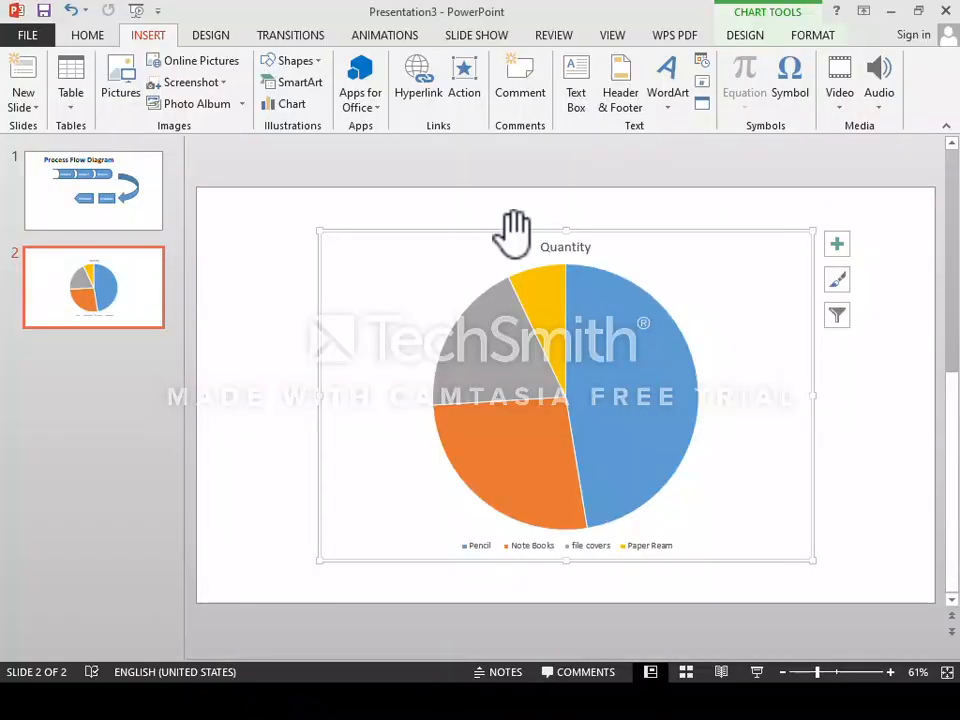
pyautogui.hotkey('ctrl', 'n')
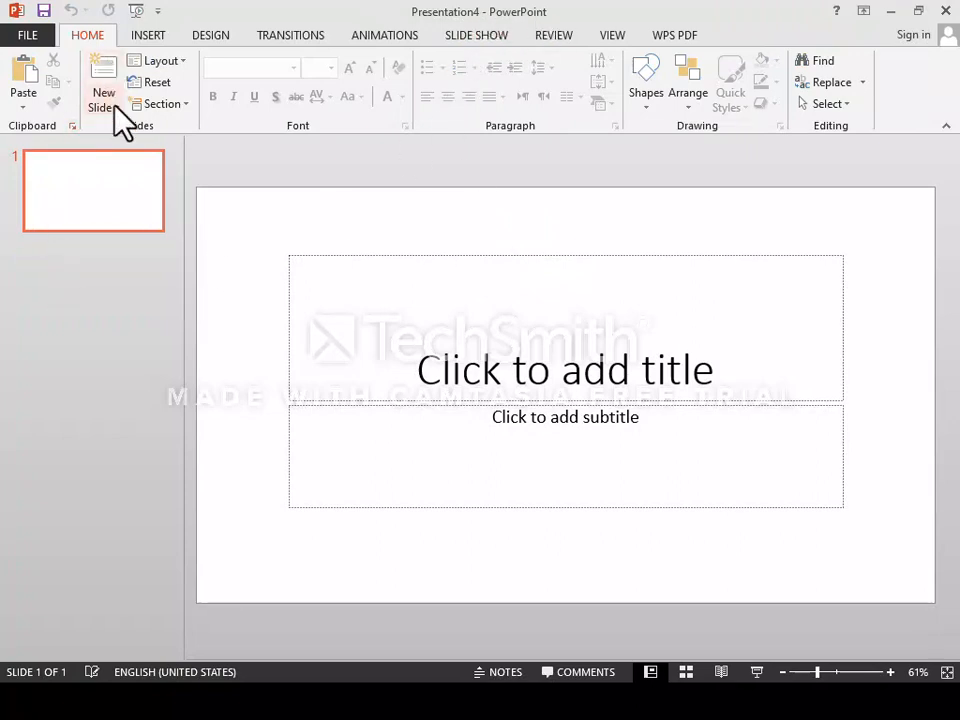
pyautogui.click(103, 72)
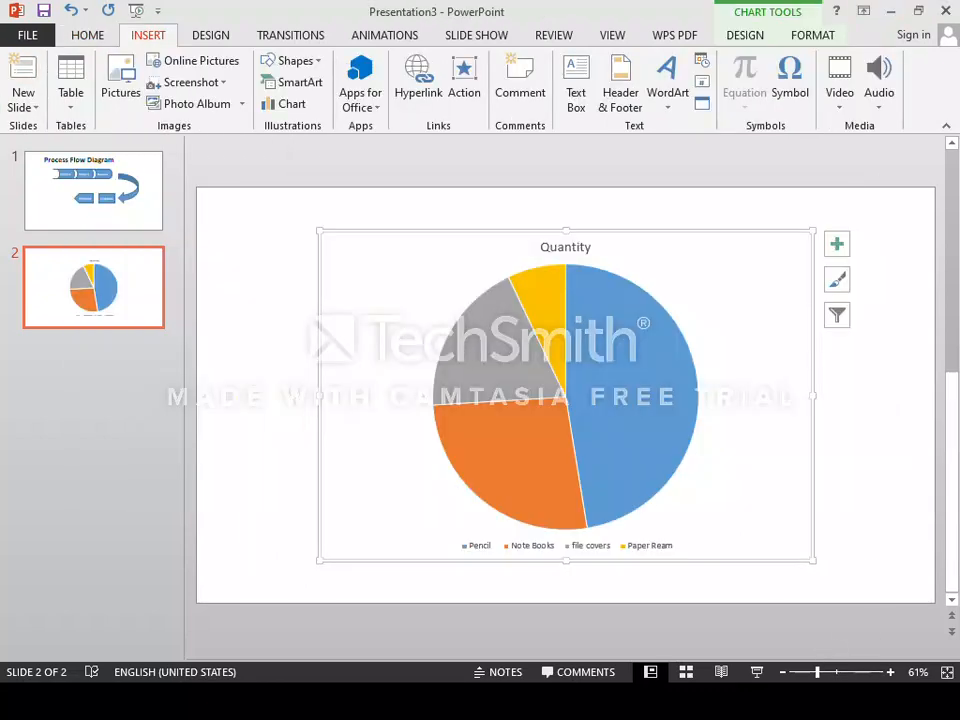
# - Look up the slide title in MS PowerPt 2.jpg and enter The Seasons as the title of slide 2 in the new presentation
pyautogui.hotkey('alt', 'Tab')
pyautogui.hotkey('alt', 'Tab')
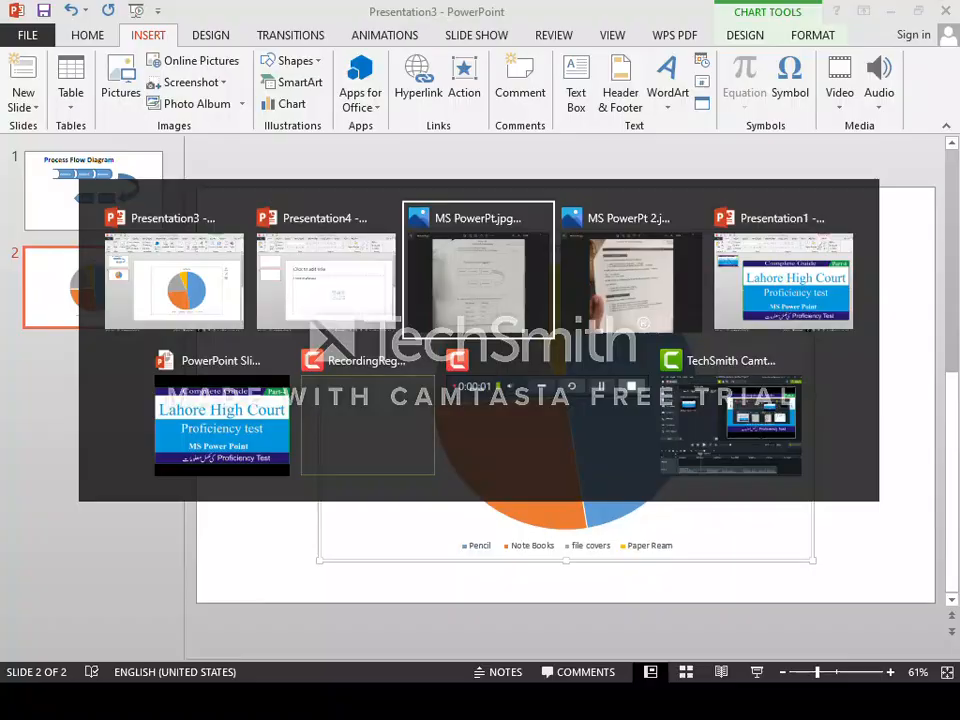
pyautogui.hotkey('alt', 'Tab')
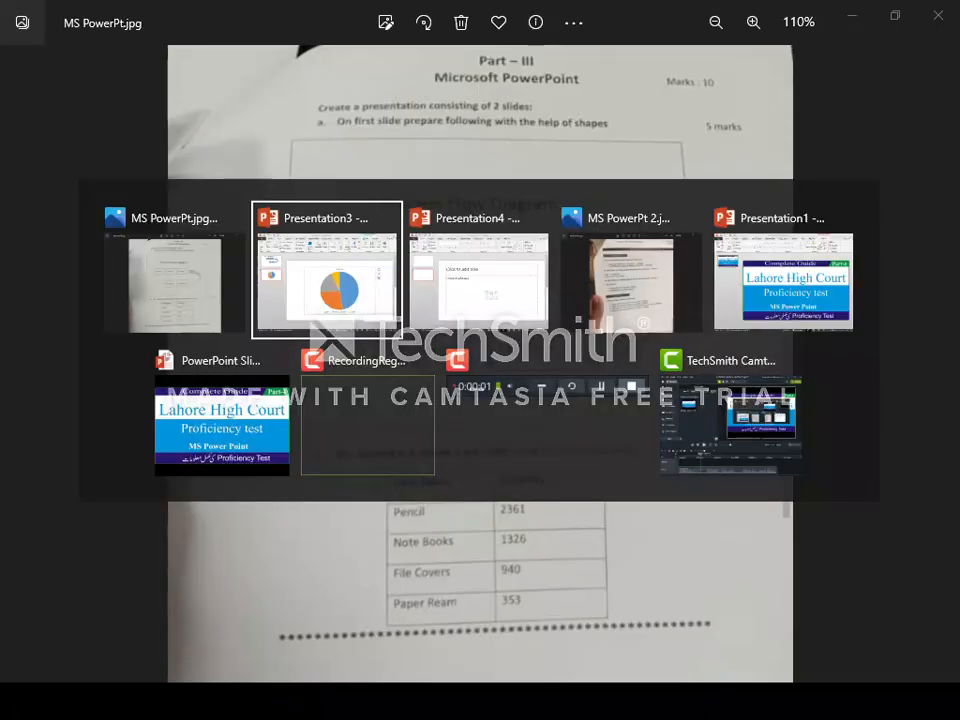
pyautogui.hotkey('alt', 'Tab')
pyautogui.hotkey('alt', 'Tab')
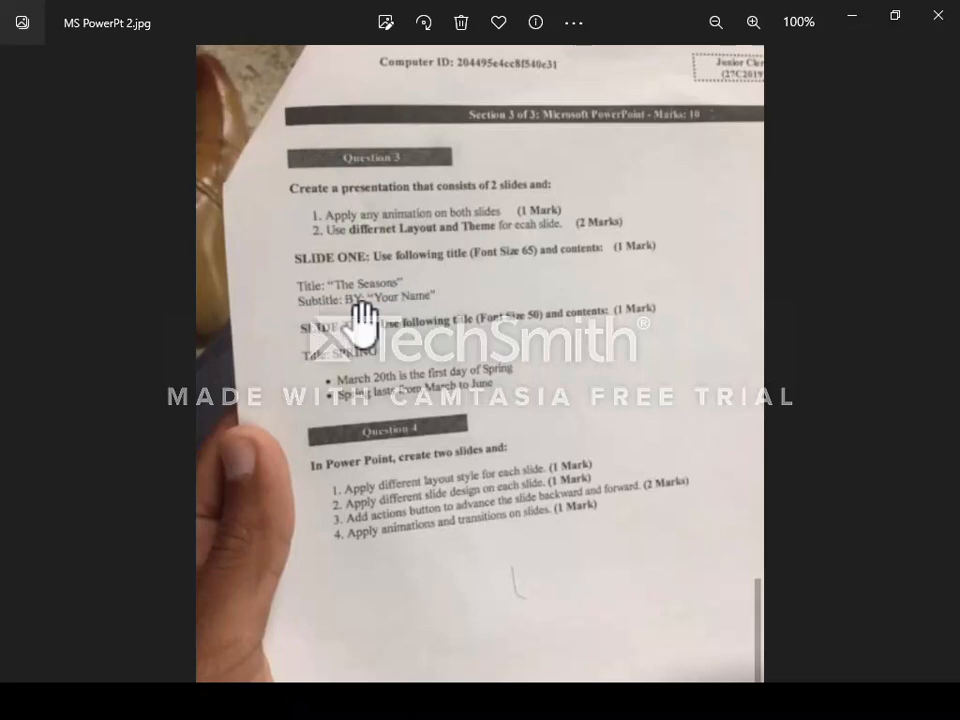
pyautogui.press('Right')
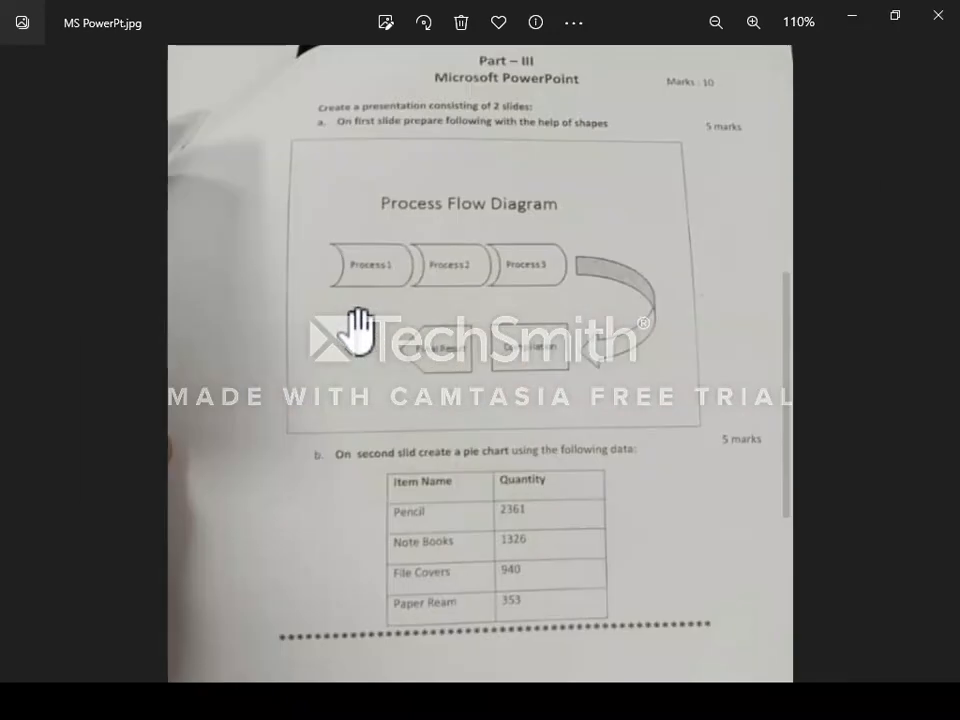
pyautogui.hotkey('alt', 'Tab')
pyautogui.press('Tab')
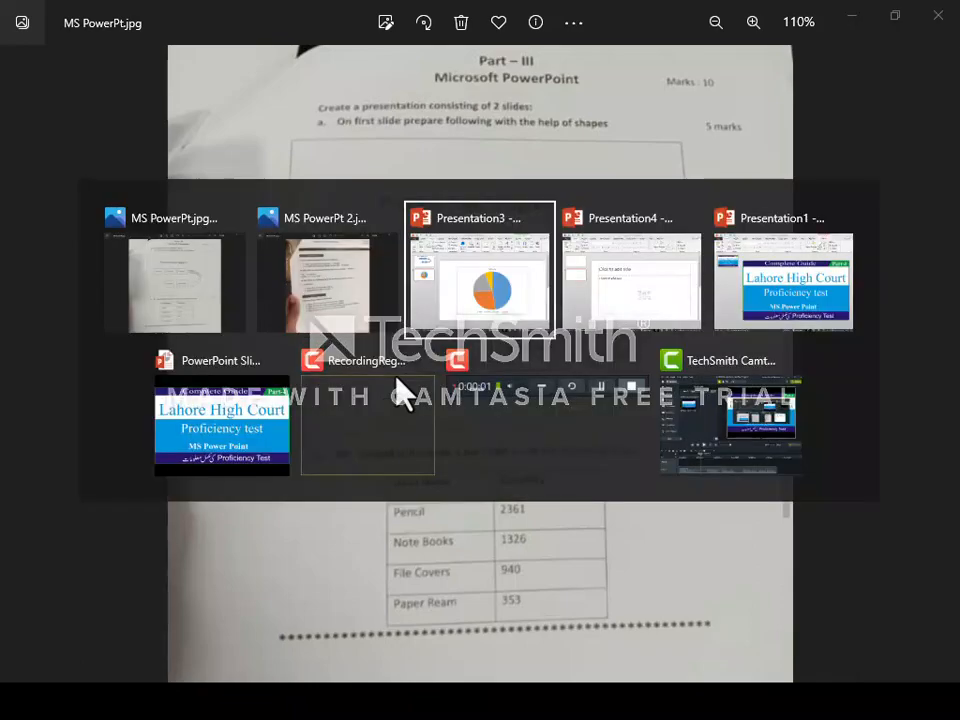
pyautogui.press('Tab')
pyautogui.click(400, 259)
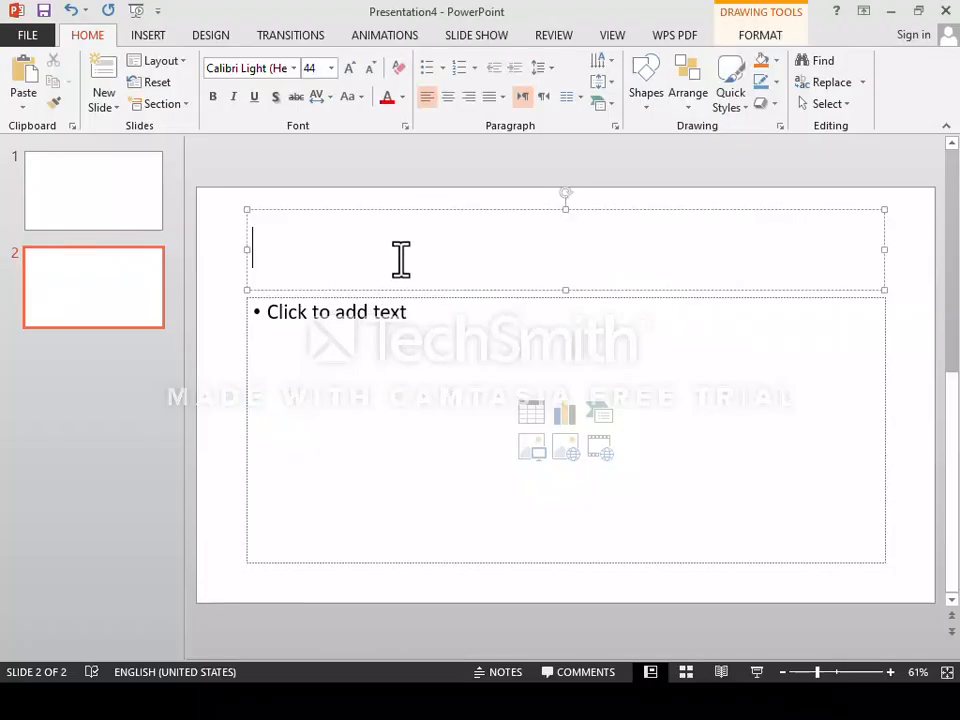
pyautogui.write('The ')
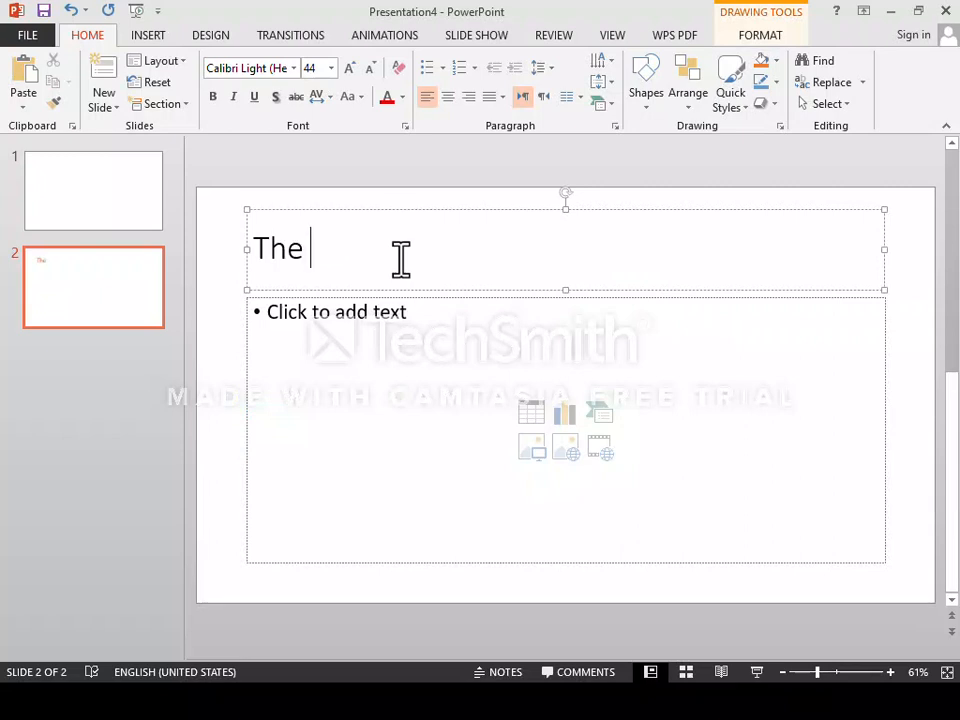
pyautogui.write('Seansons')
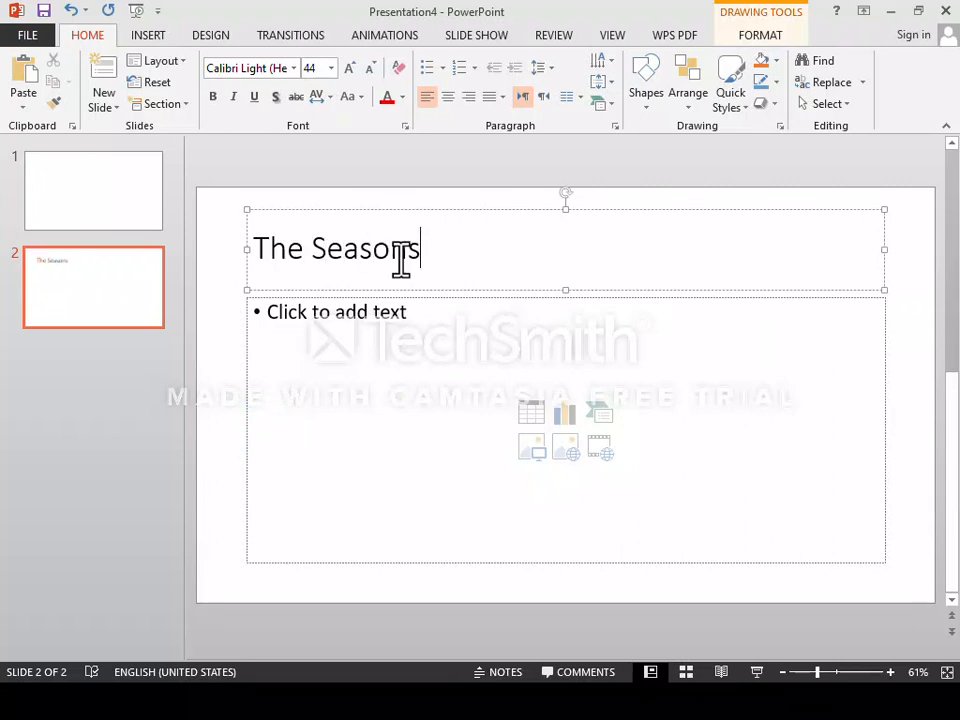
# - Fill the slide's content placeholder with BY: followed by the author's name
pyautogui.click(419, 318)
pyautogui.write('B')
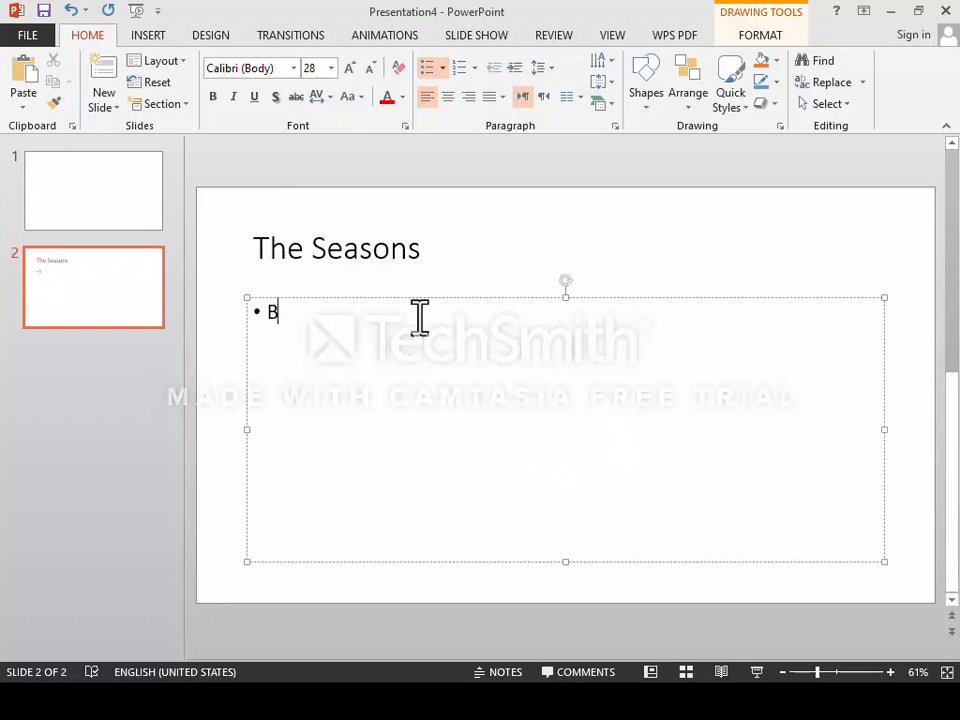
pyautogui.write('Y: Yo')
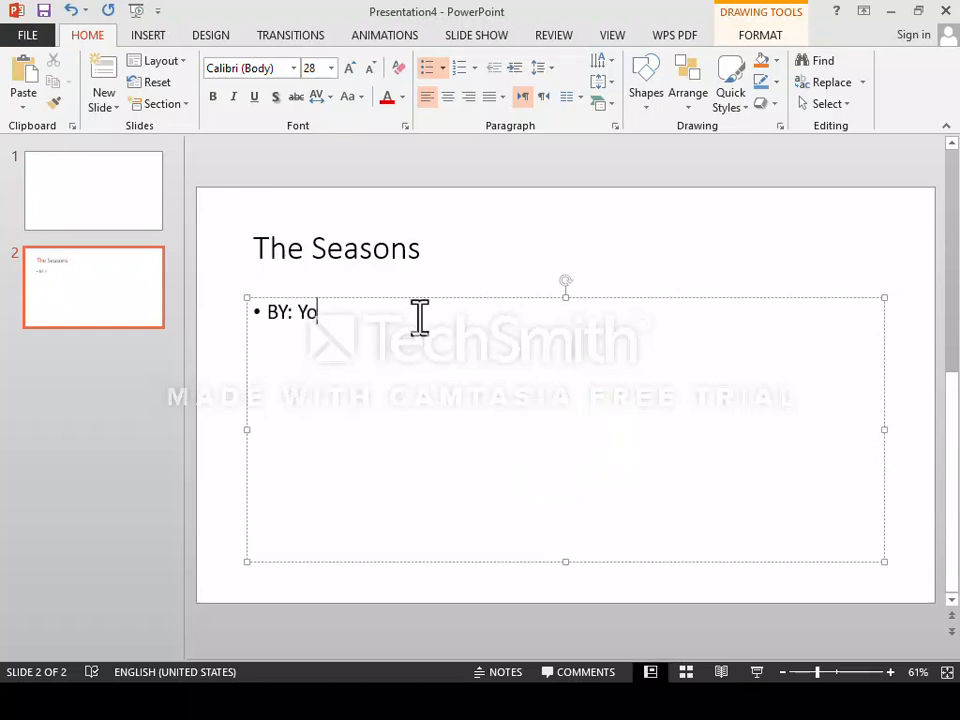
pyautogui.press('BackSpace')
pyautogui.write('Na ')
pyautogui.write('Hammad')
# - Check the title requirements in MS PowerPt 2.jpg and set the title The Seasons to font size 64
pyautogui.hotkey('alt', 'Tab')
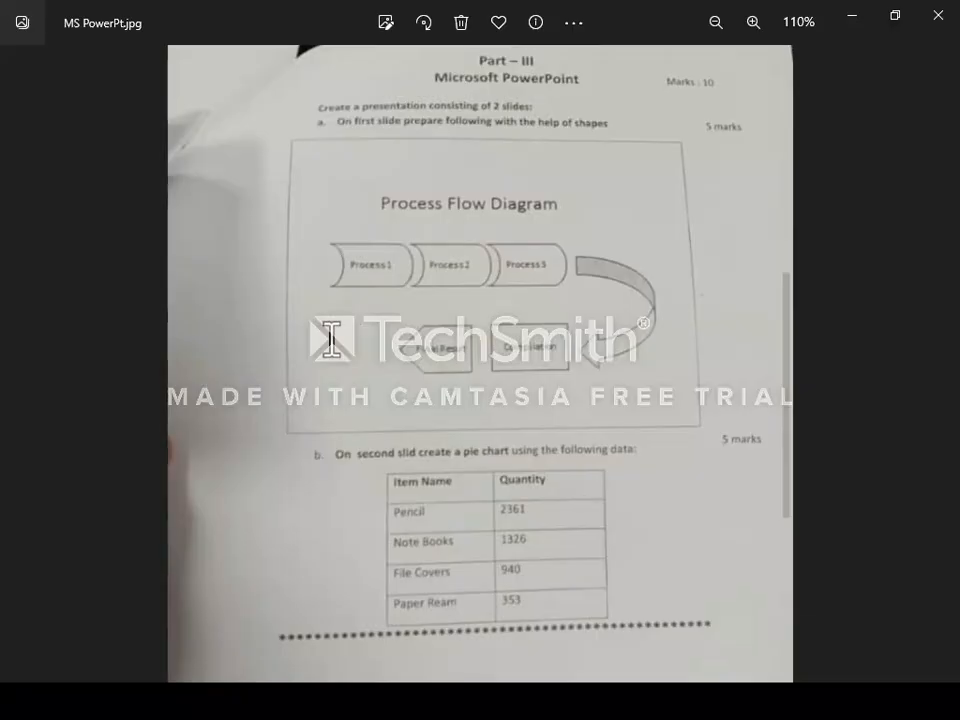
pyautogui.hotkey('alt', 'Tab')
pyautogui.hotkey('alt', 'Tab')
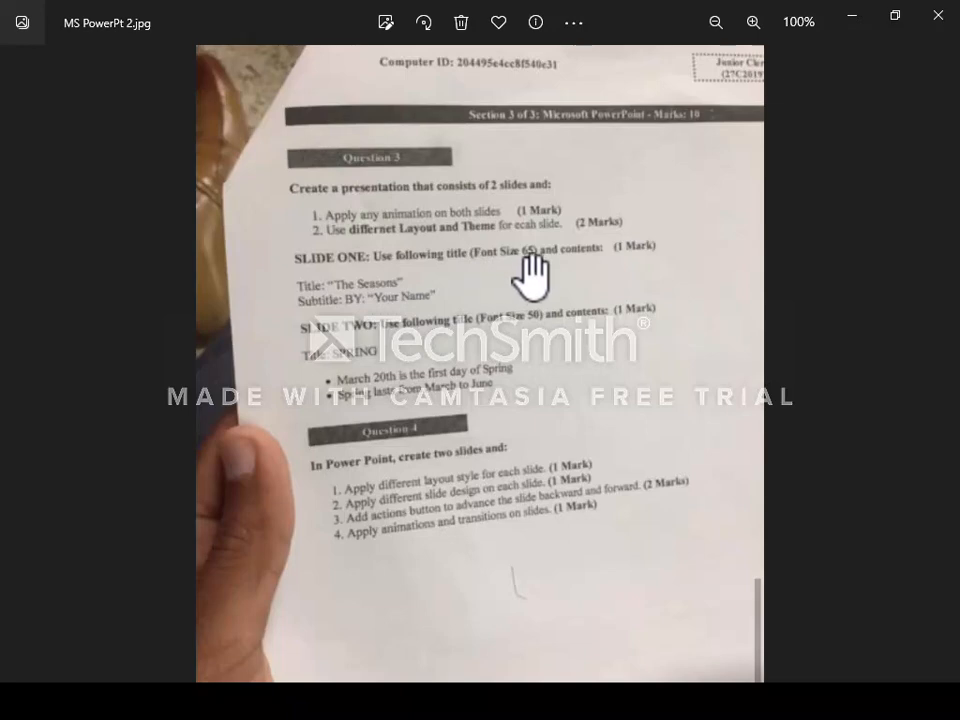
pyautogui.hotkey('alt', 'Tab')
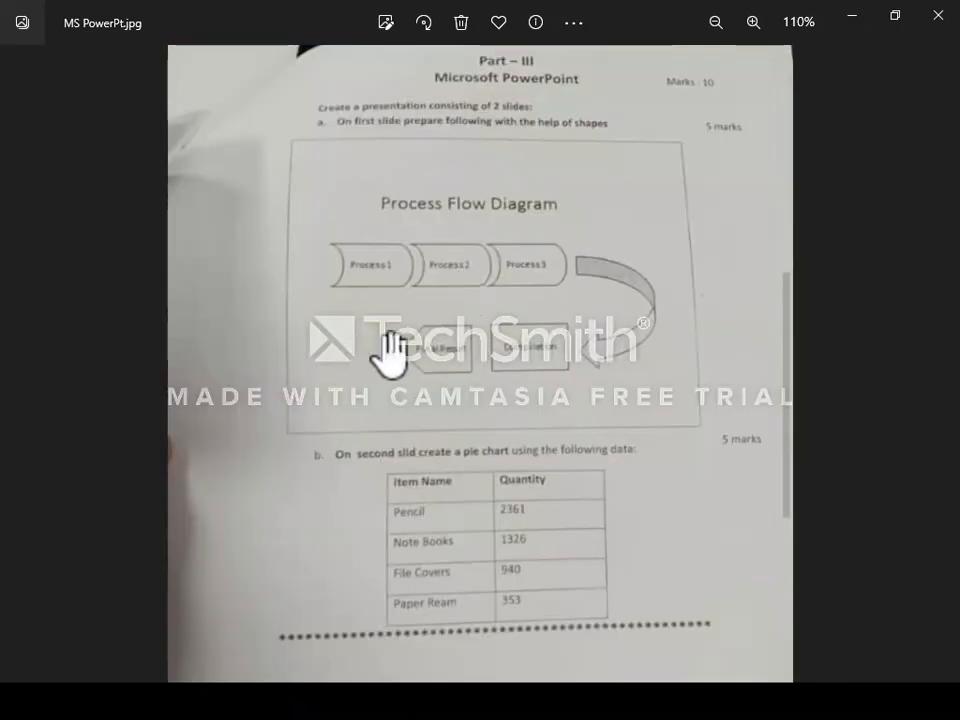
pyautogui.hotkey('alt', 'Tab')
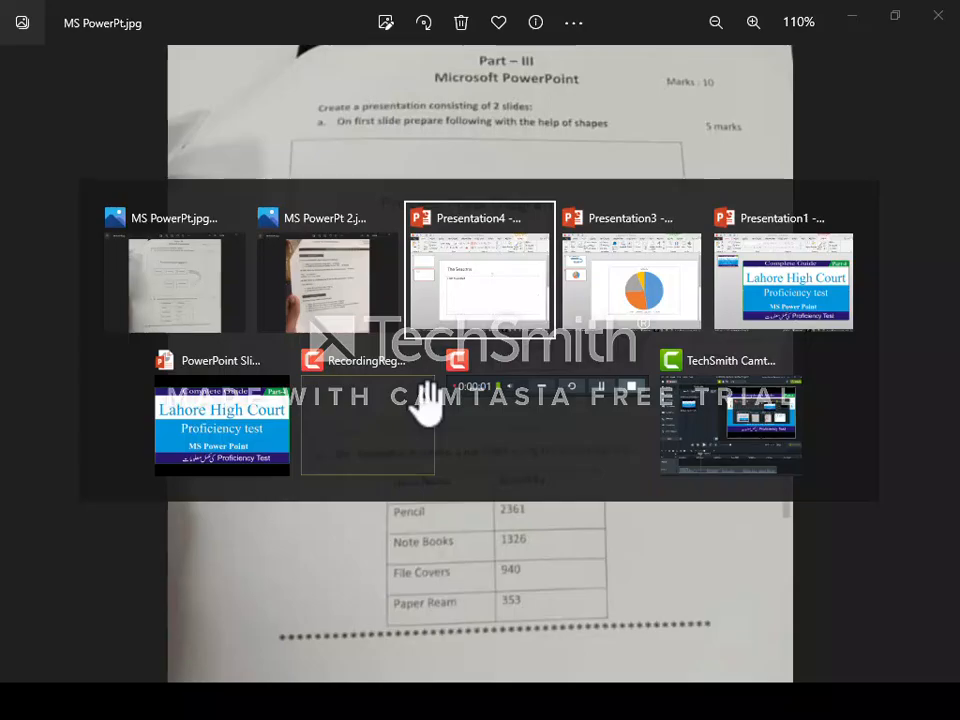
pyautogui.hotkey('alt', 'Tab')
pyautogui.click(431, 250)
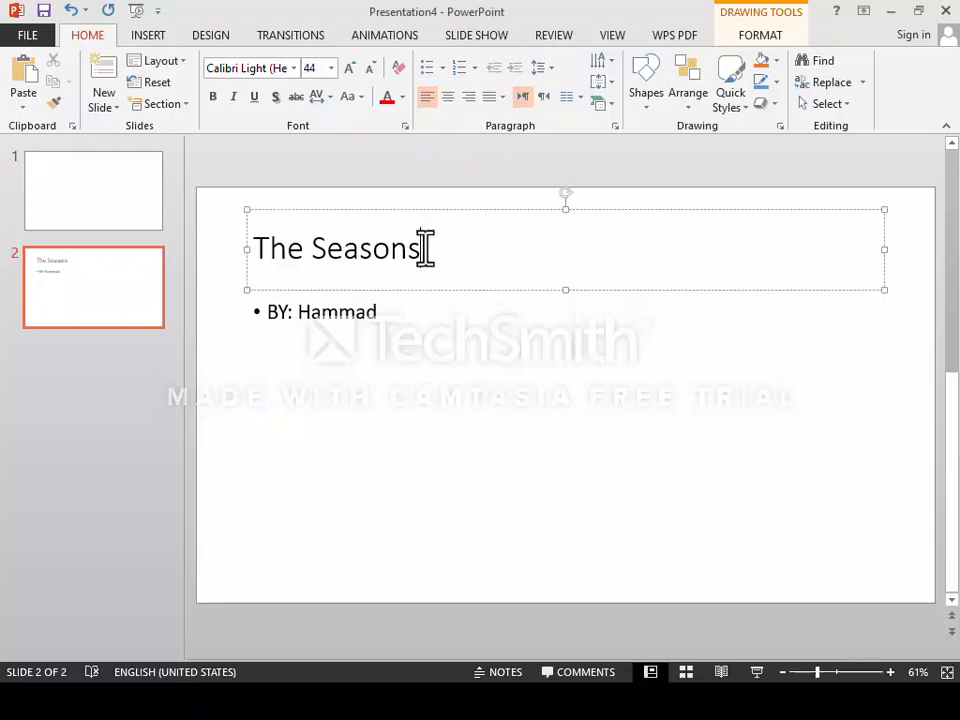
pyautogui.moveTo(424, 246); pyautogui.dragTo(274, 242)
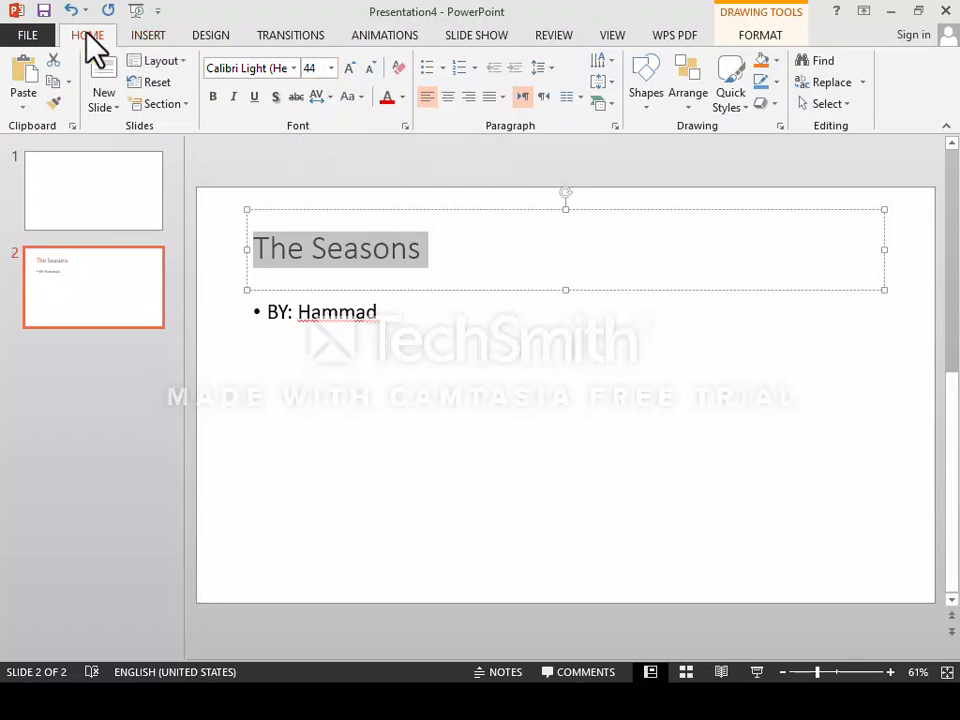
pyautogui.click(331, 68)
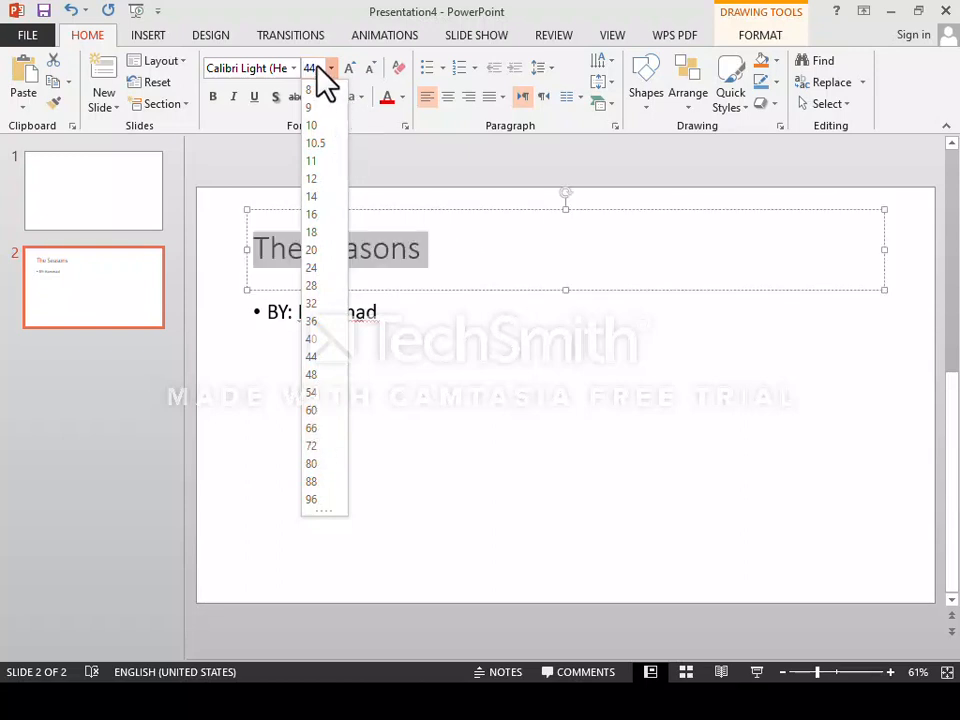
pyautogui.write('64')
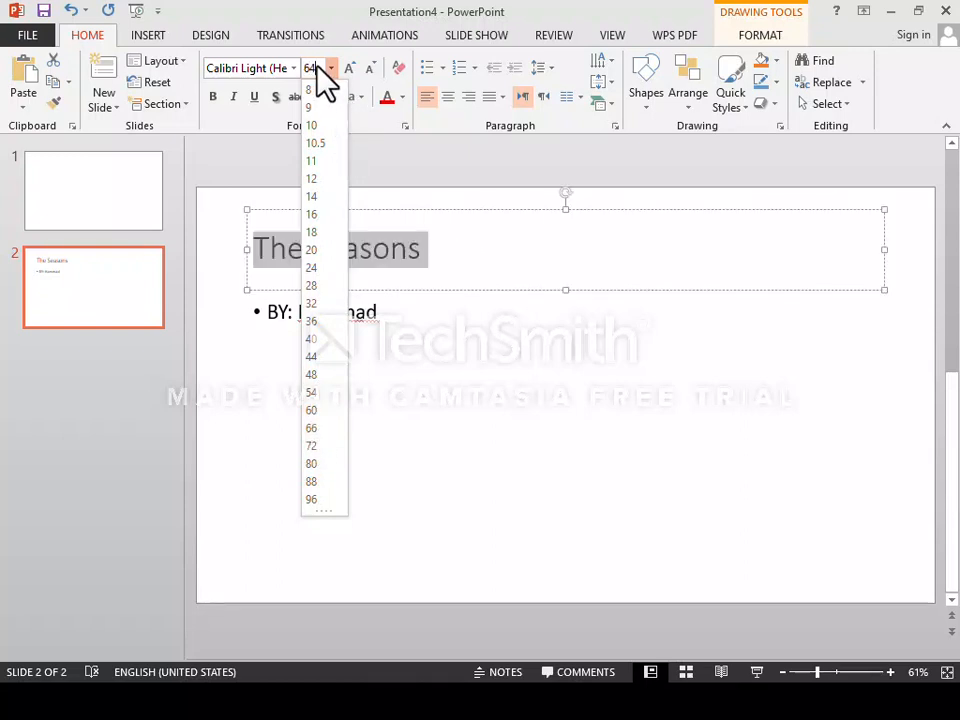
pyautogui.press('Return')
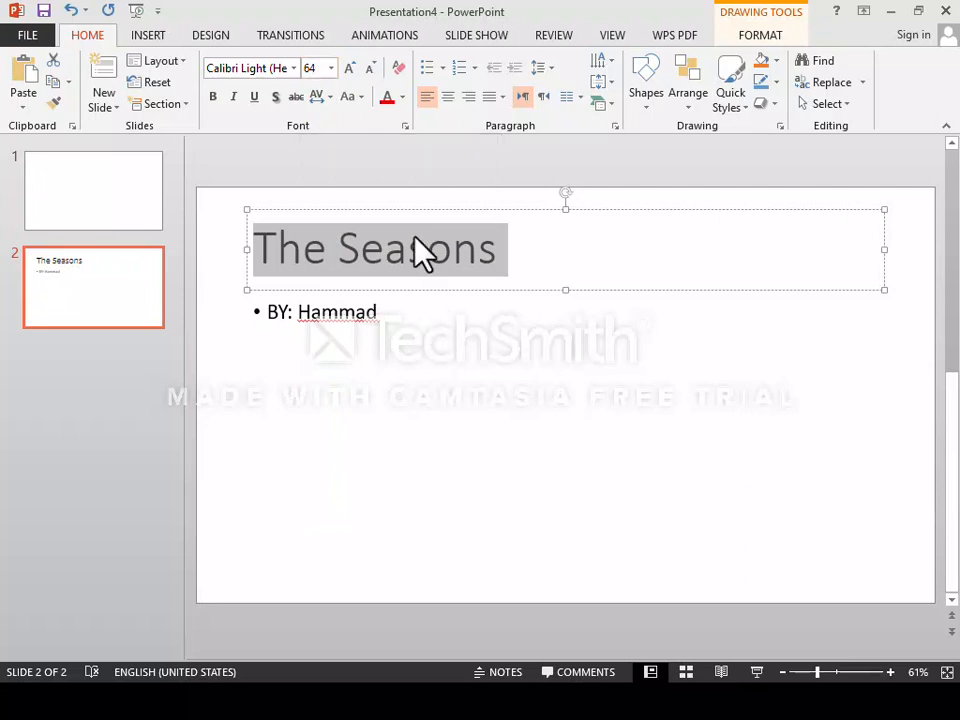